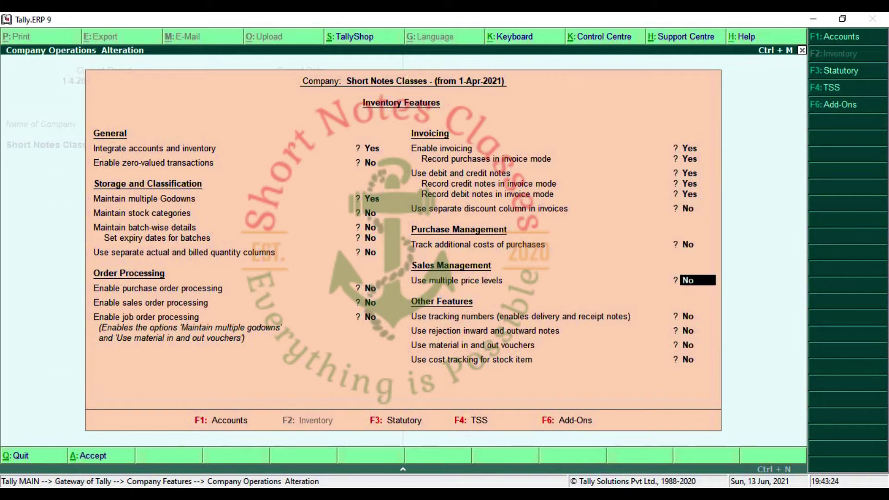
- Enable multiple price levels in the company's inventory features and define one price level named Customer
{"action": "type", "text": "y"}
{"action": "key", "text": "Return"}
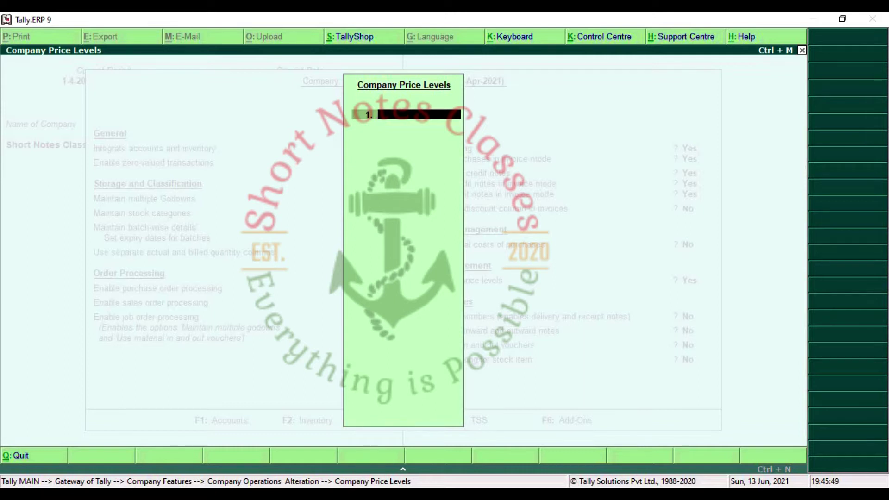
{"action": "type", "text": "Customer"}
{"action": "key", "text": "Return"}
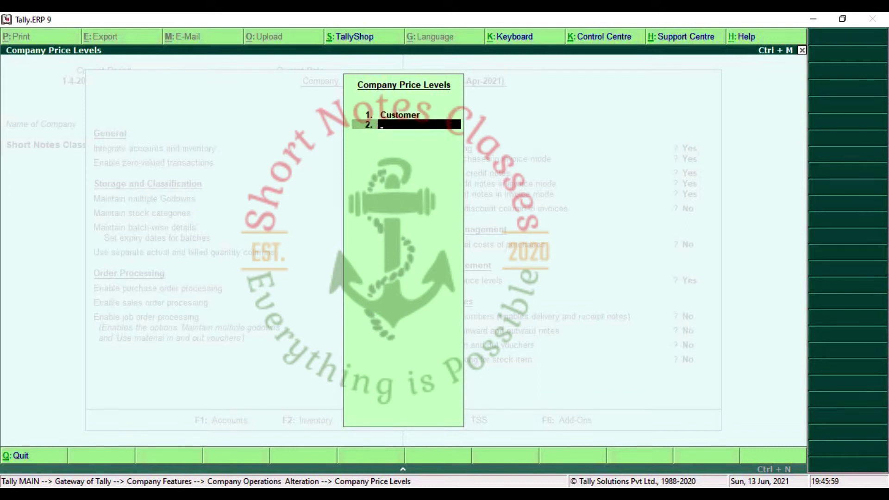
{"action": "key", "text": "Return"}
- Save the inventory features with the remaining options left as they are and return to the Gateway of Tally
{"action": "key", "text": "Return"}
{"action": "key", "text": "Return"}
{"action": "key", "text": "Return"}
{"action": "key", "text": "Return"}
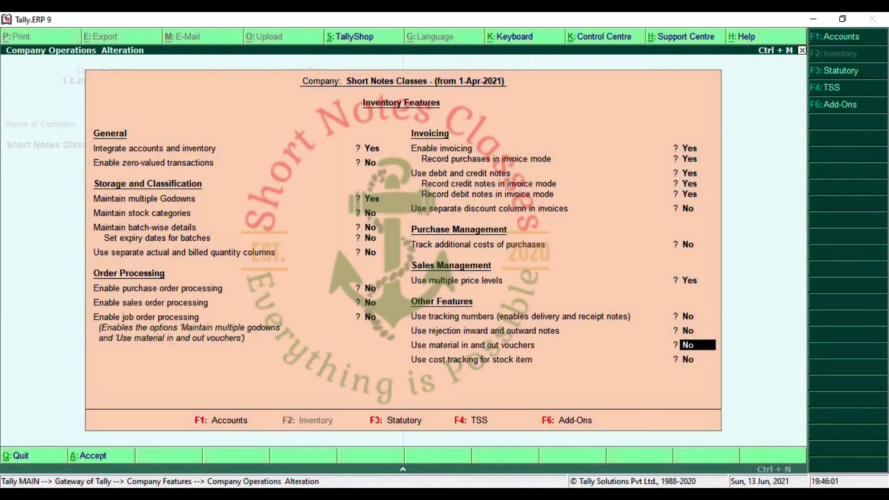
{"action": "key", "text": "Return"}
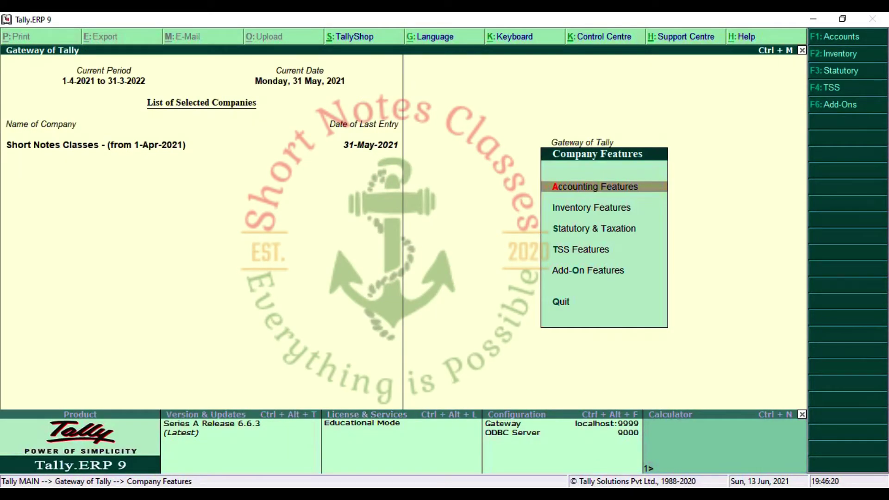
{"action": "key", "text": "Escape"}
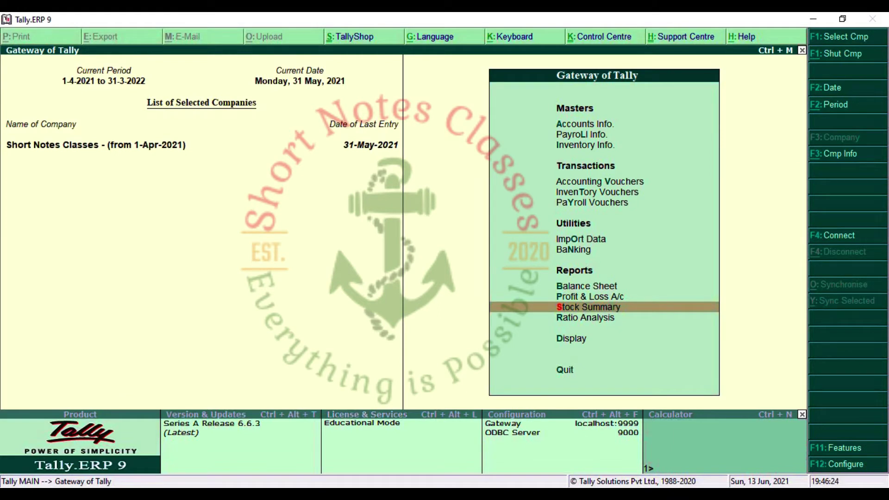
- Open the Price List setup from the inventory masters
{"action": "key", "text": "Up"}
{"action": "key", "text": "Up"}
{"action": "key", "text": "Up"}
{"action": "key", "text": "Up"}
{"action": "key", "text": "Up"}
{"action": "key", "text": "Up"}
{"action": "key", "text": "Up"}
{"action": "key", "text": "Up"}
{"action": "key", "text": "Up"}
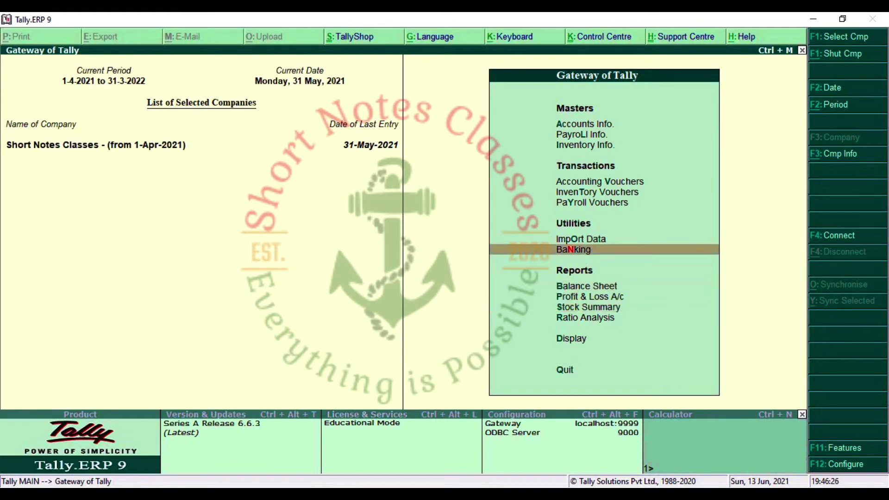
{"action": "key", "text": "Down"}
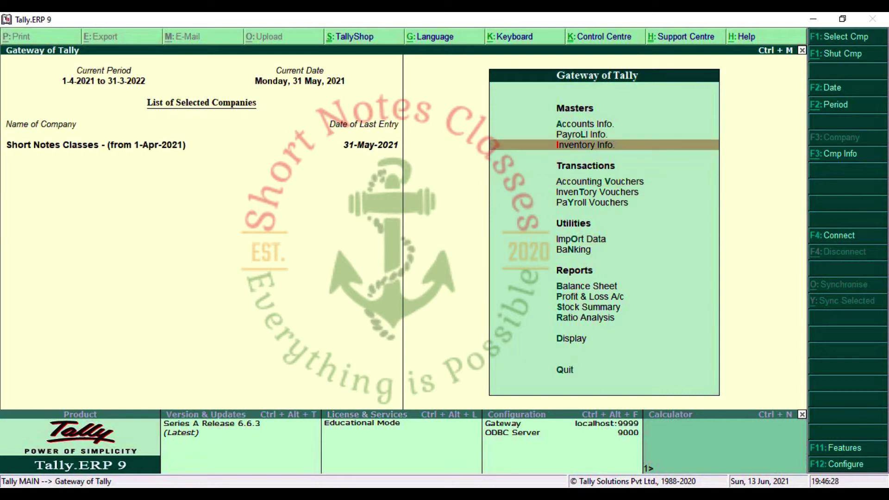
{"action": "key", "text": "Return"}
{"action": "key", "text": "Down"}
{"action": "key", "text": "Down"}
{"action": "key", "text": "Down"}
{"action": "key", "text": "Down"}
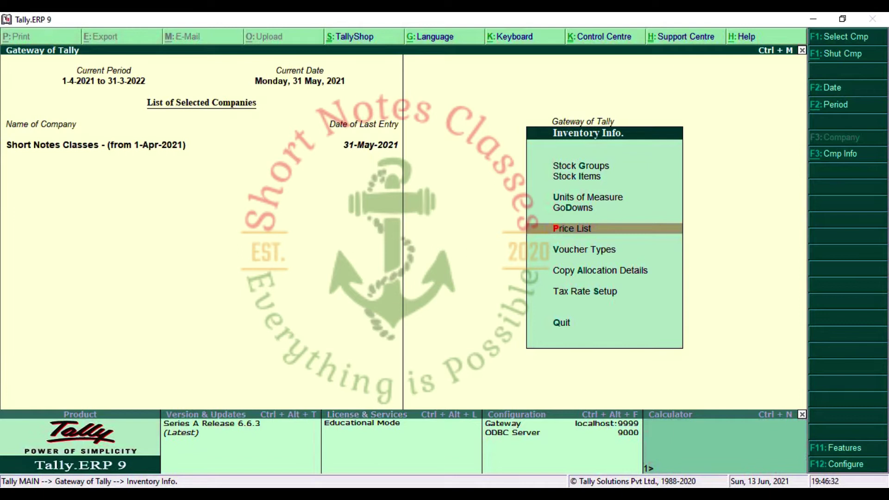
{"action": "key", "text": "Return"}
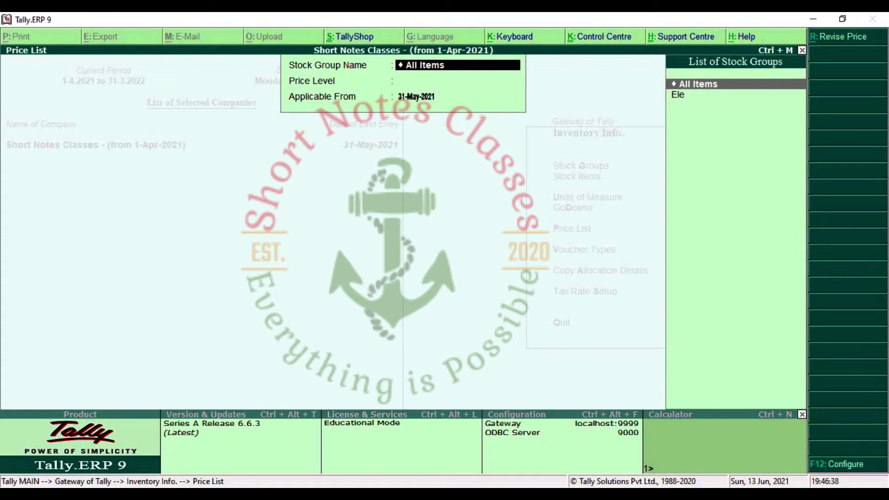
- Set the price list to cover All Items at the Customer price level, applicable from 1-May-2021
{"action": "key", "text": "Return"}
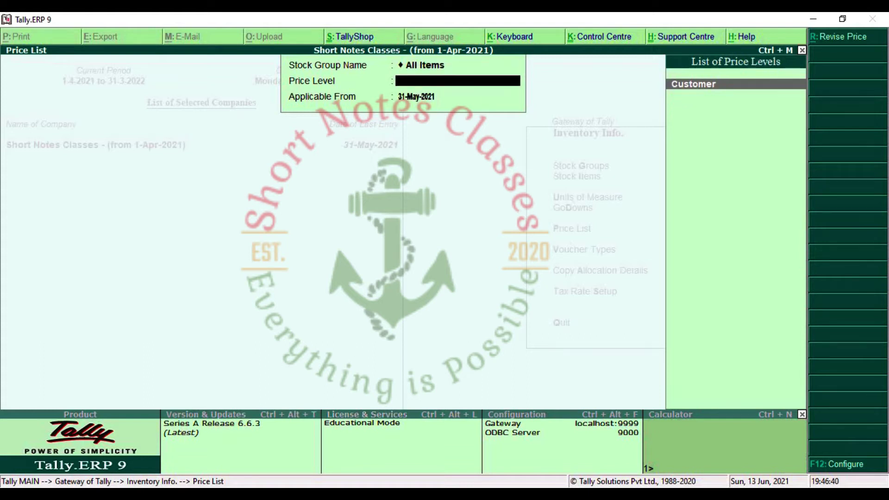
{"action": "key", "text": "Return"}
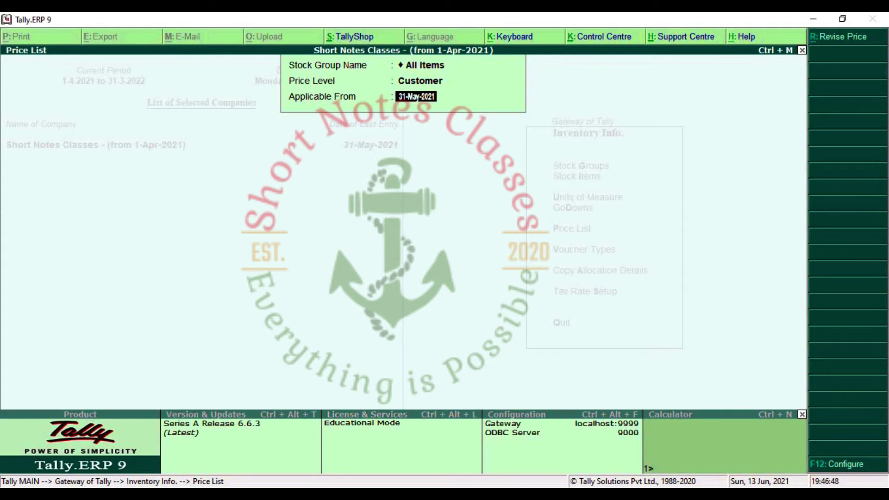
{"action": "type", "text": "1.5.2021"}
{"action": "key", "text": "Return"}
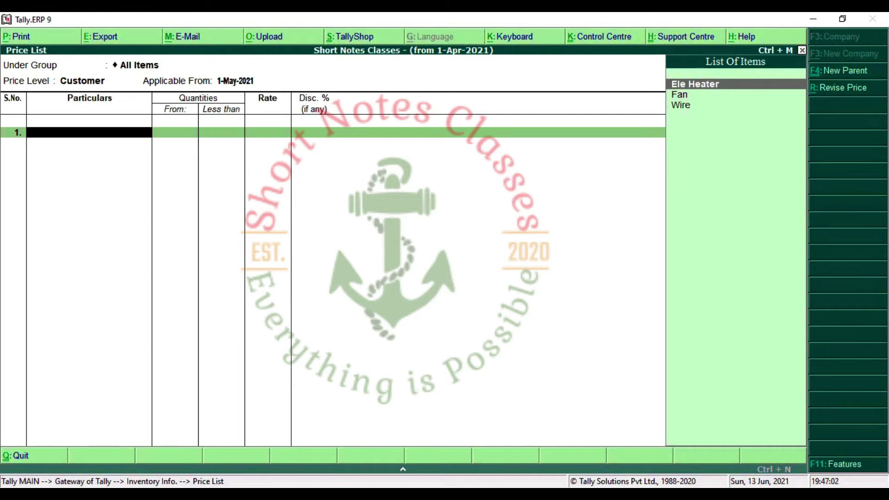
- Add Ele Heater with a slab for less than 5 ps at a rate of 250 and no discount
{"action": "key", "text": "Return"}
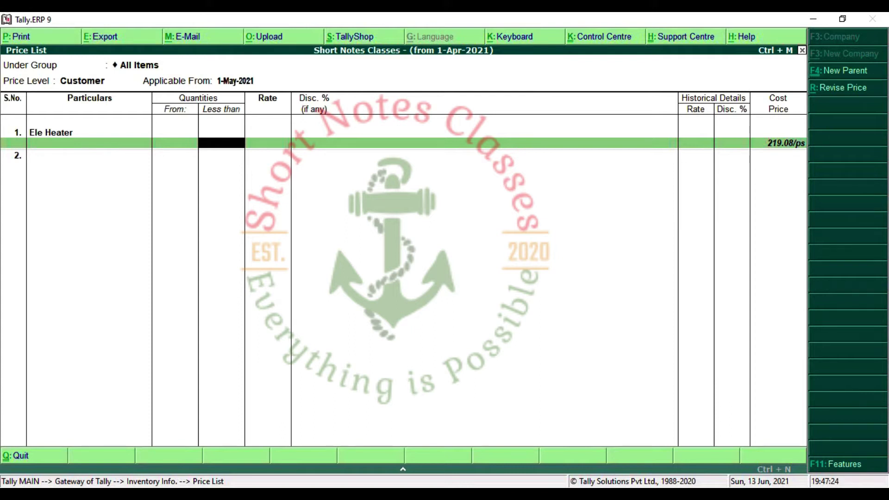
{"action": "type", "text": "5"}
{"action": "key", "text": "Return"}
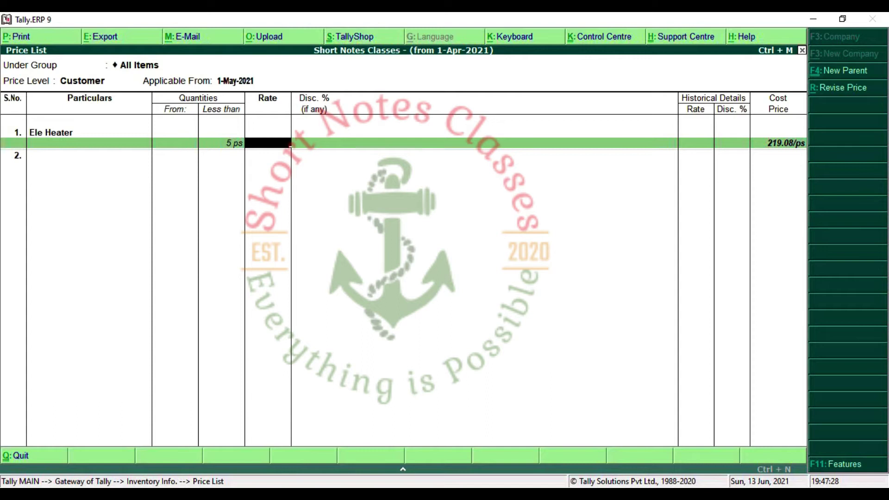
{"action": "type", "text": "250"}
{"action": "key", "text": "Return"}
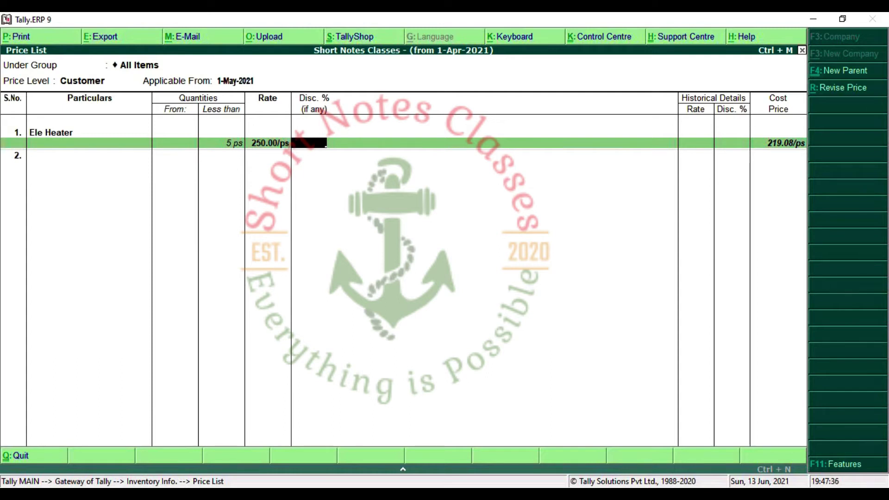
{"action": "key", "text": "Return"}
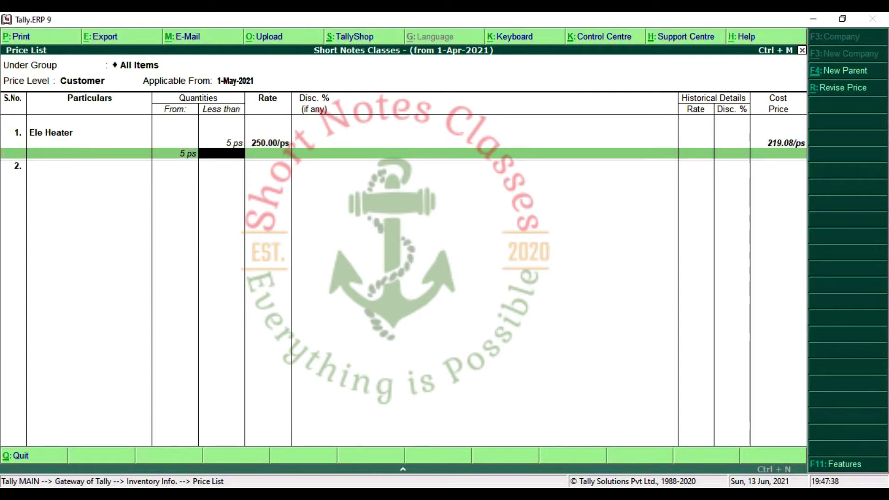
- Add an Ele Heater slab from 5 to less than 15 ps at a rate of 250 with a 5% discount
{"action": "type", "text": "15"}
{"action": "key", "text": "Return"}
{"action": "type", "text": "250"}
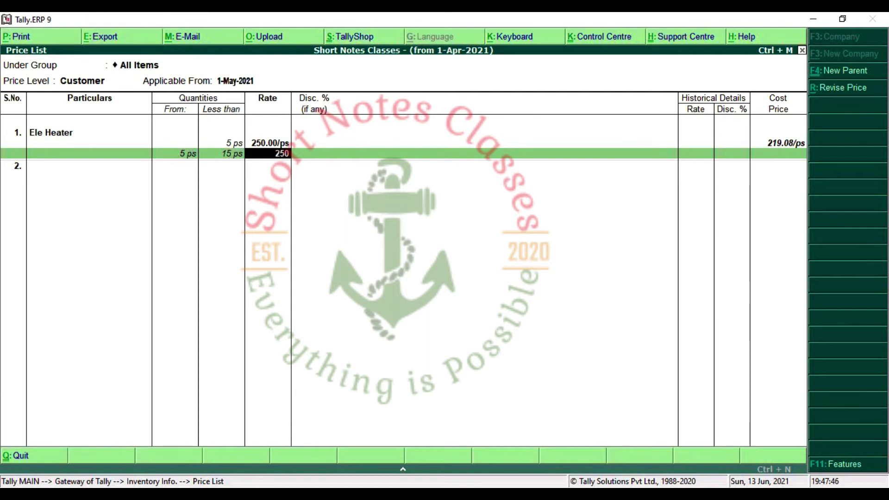
{"action": "key", "text": "Return"}
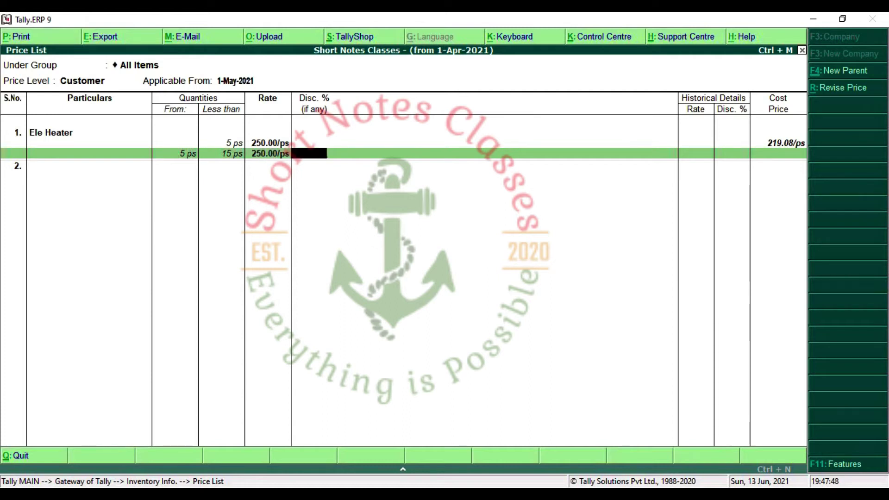
{"action": "type", "text": "5"}
{"action": "key", "text": "Return"}
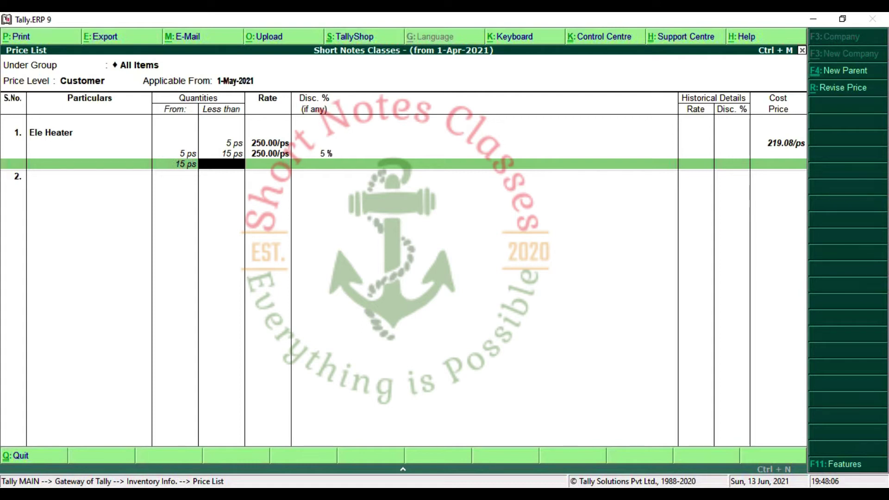
- Add an open-ended Ele Heater slab from 15 ps at a rate of 250 with a 10% discount
{"action": "left_click", "coordinate": [268, 164]}
{"action": "type", "text": "250"}
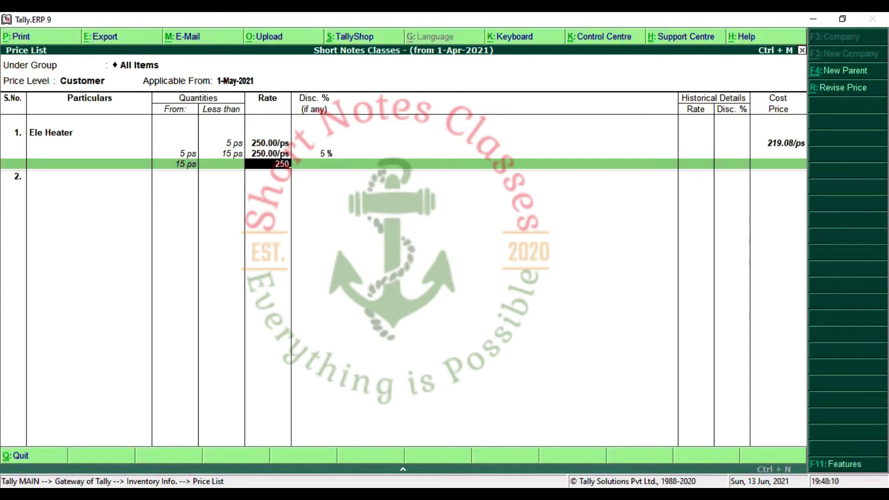
{"action": "key", "text": "Return"}
{"action": "type", "text": "10"}
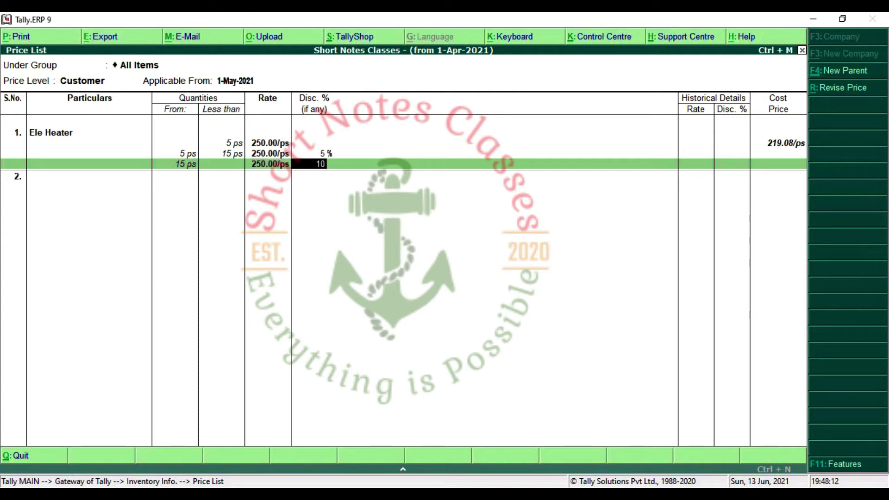
{"action": "key", "text": "Return"}
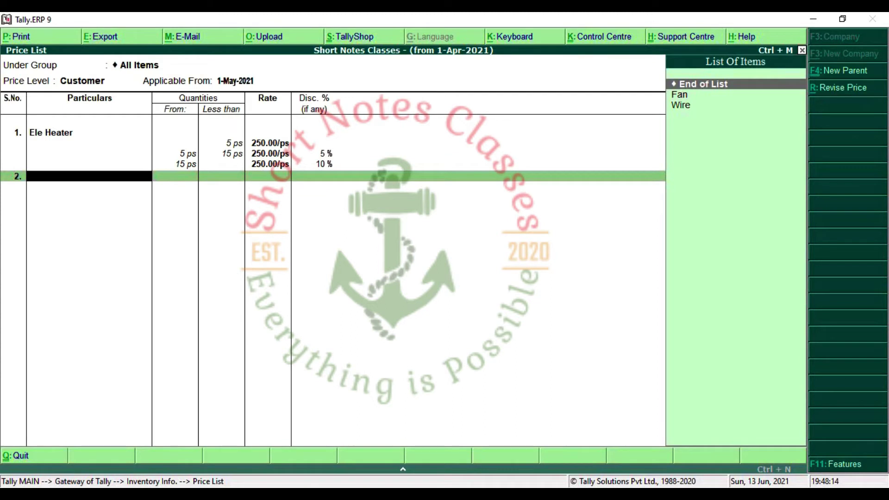
- Add Fan with a slab for less than 10 ps at a rate of 3500 and no discount
{"action": "key", "text": "Down"}
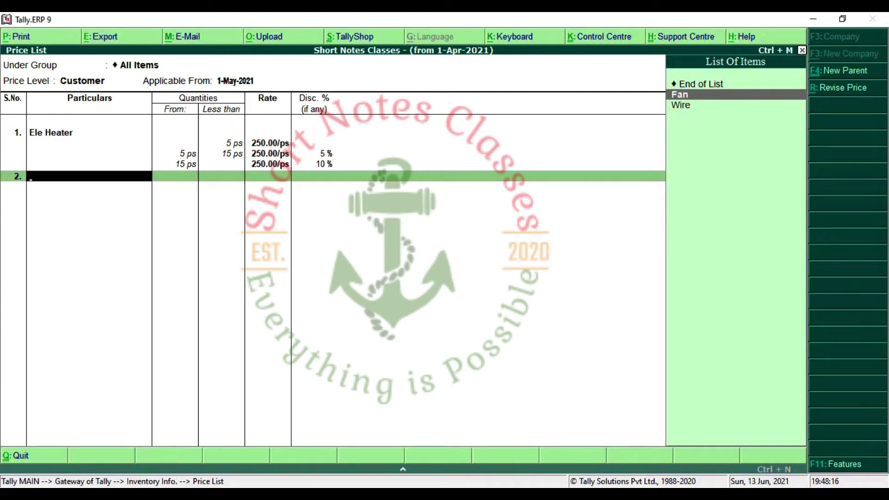
{"action": "key", "text": "Return"}
{"action": "type", "text": "10"}
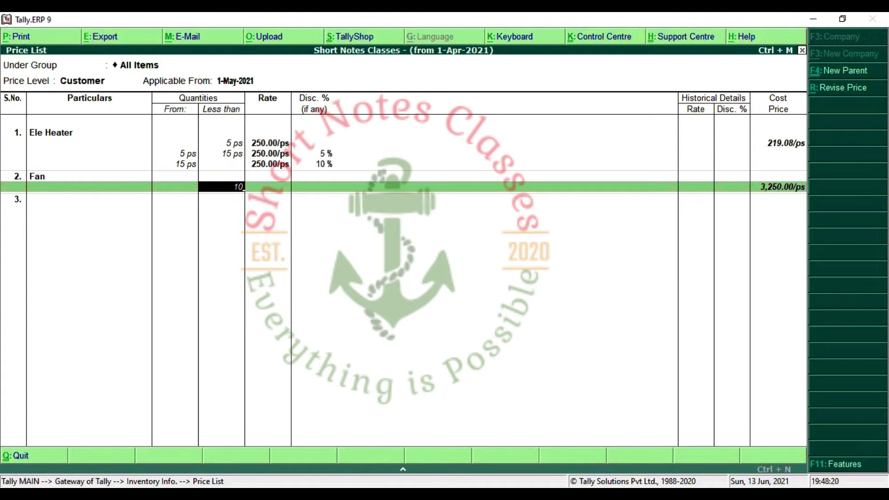
{"action": "key", "text": "Return"}
{"action": "type", "text": "3500"}
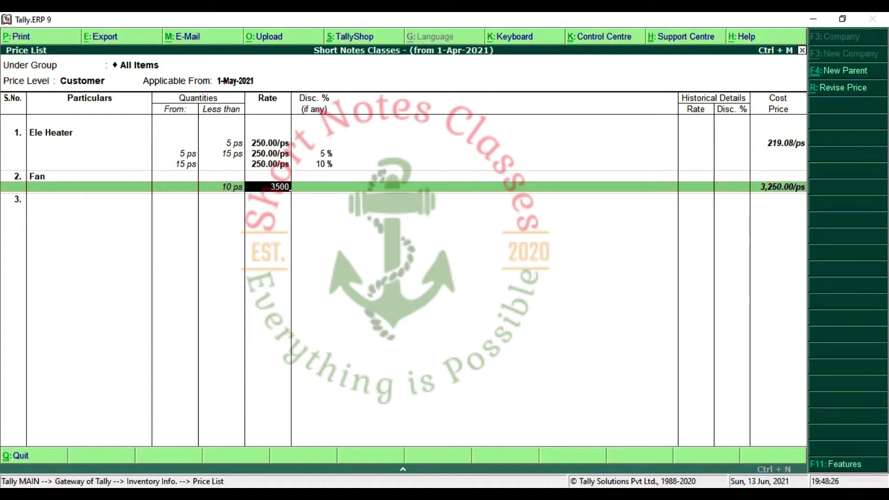
{"action": "key", "text": "Return"}
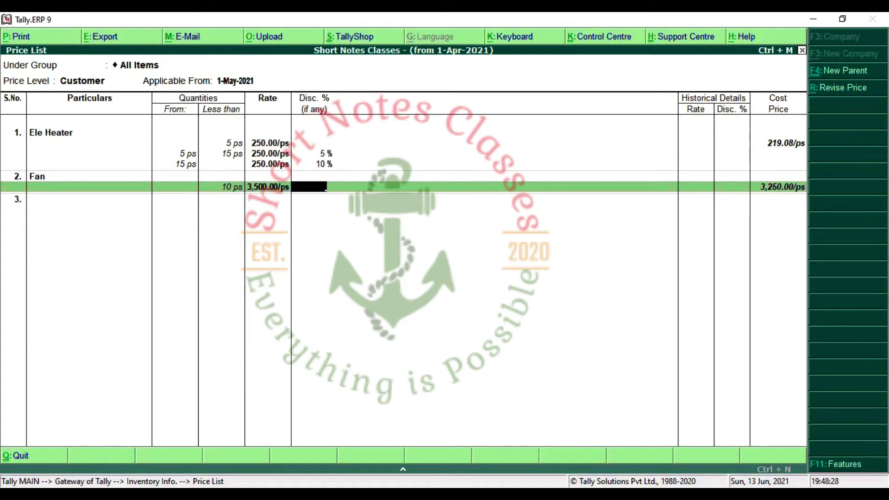
{"action": "key", "text": "Return"}
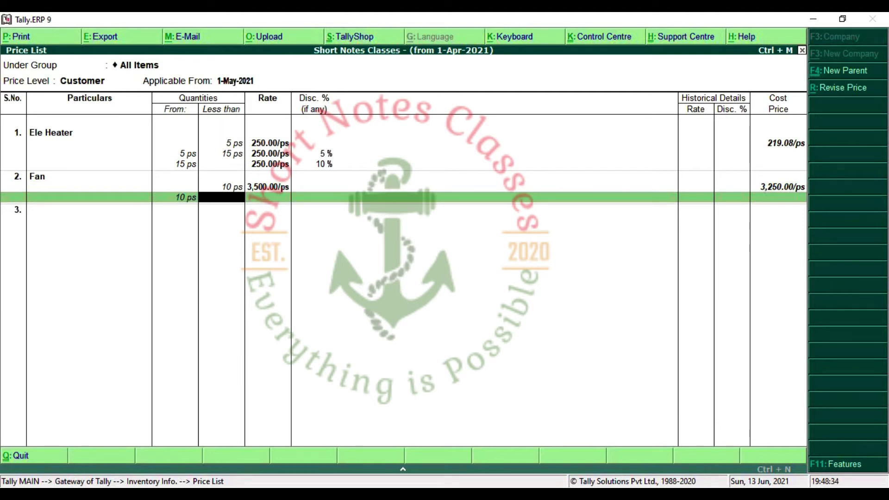
- Add a Fan slab from 10 to less than 20 ps at a rate of 3450 without discount
{"action": "type", "text": "20"}
{"action": "key", "text": "Return"}
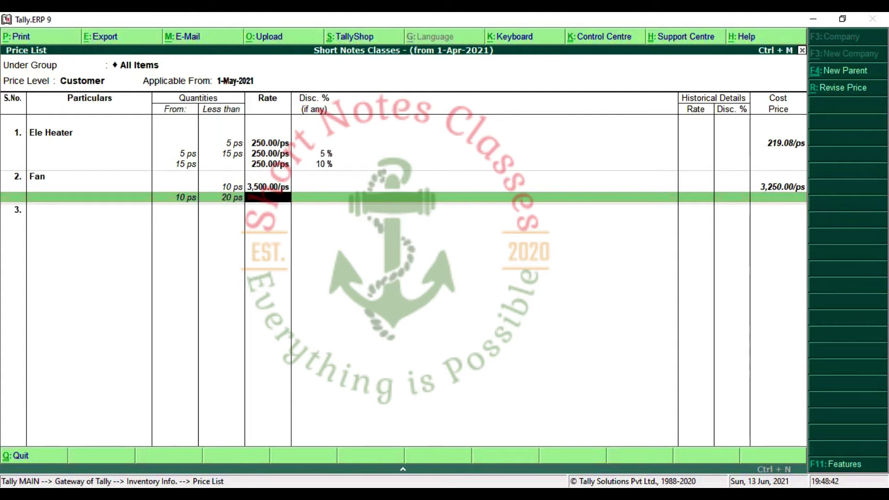
{"action": "type", "text": "3,450"}
{"action": "key", "text": "Return"}
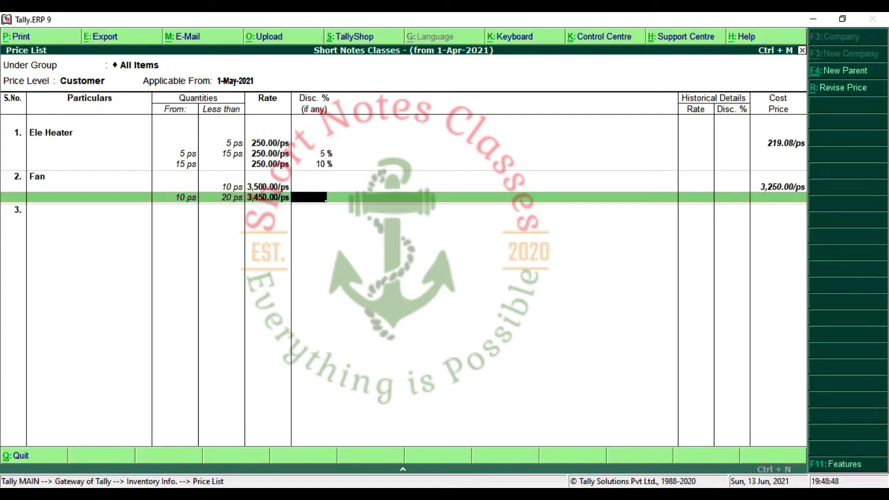
{"action": "key", "text": "Return"}
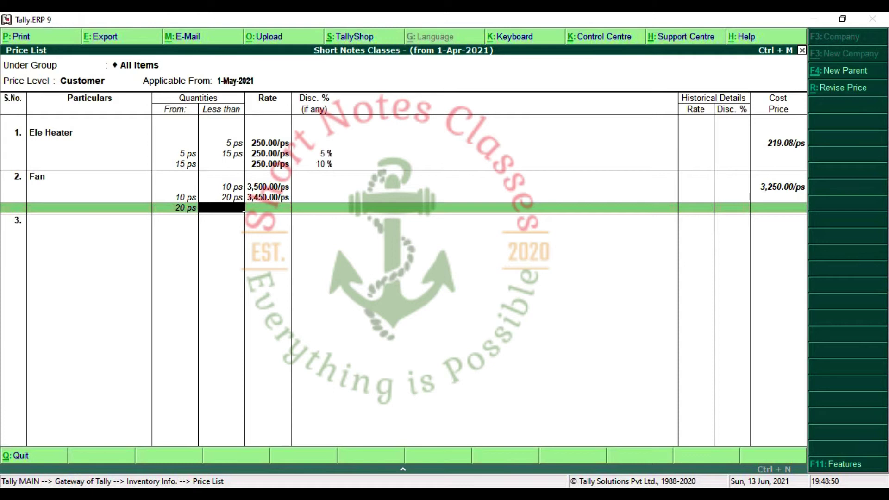
- Add an open-ended Fan slab from 20 ps at a rate of 3400 without discount
{"action": "key", "text": "Return"}
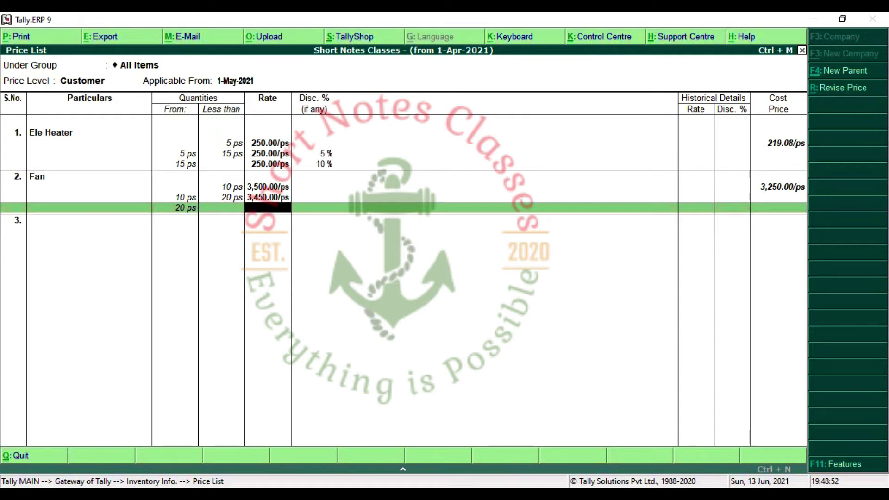
{"action": "type", "text": "3400"}
{"action": "key", "text": "Return"}
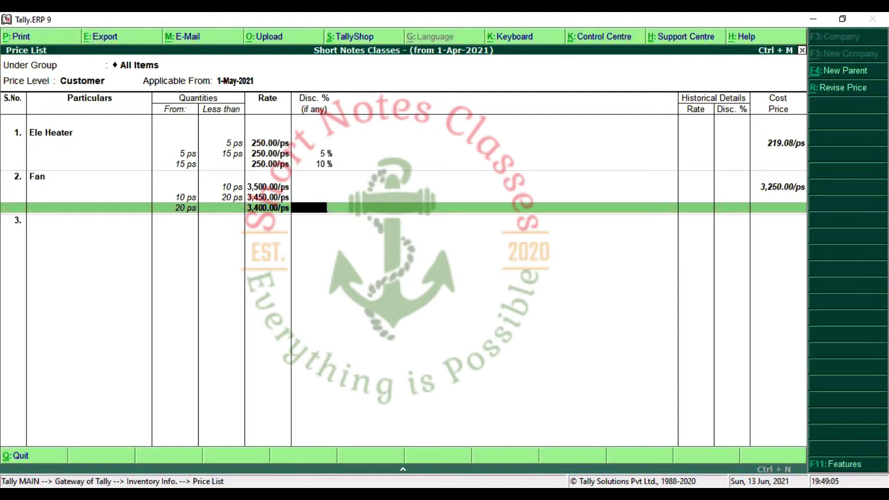
{"action": "key", "text": "Return"}
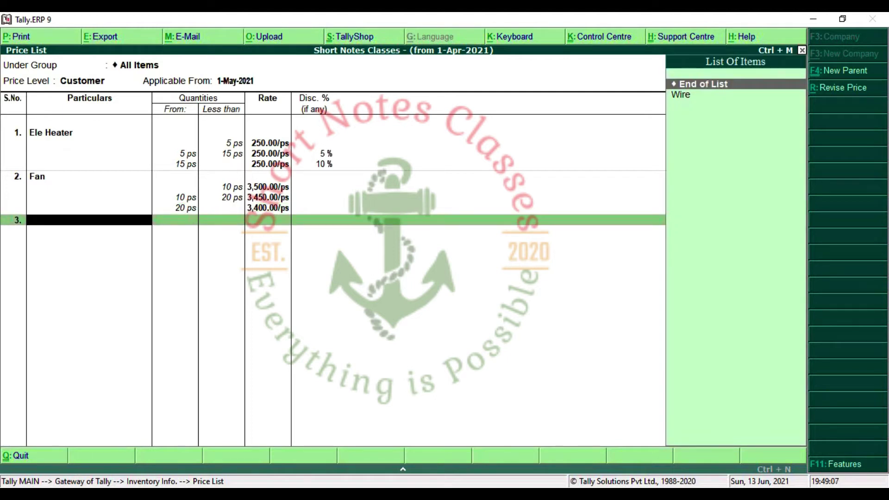
- Add Wire to the price list with no quantity slab, rate or discount, accept the list and return to the Gateway of Tally
{"action": "key", "text": "Down"}
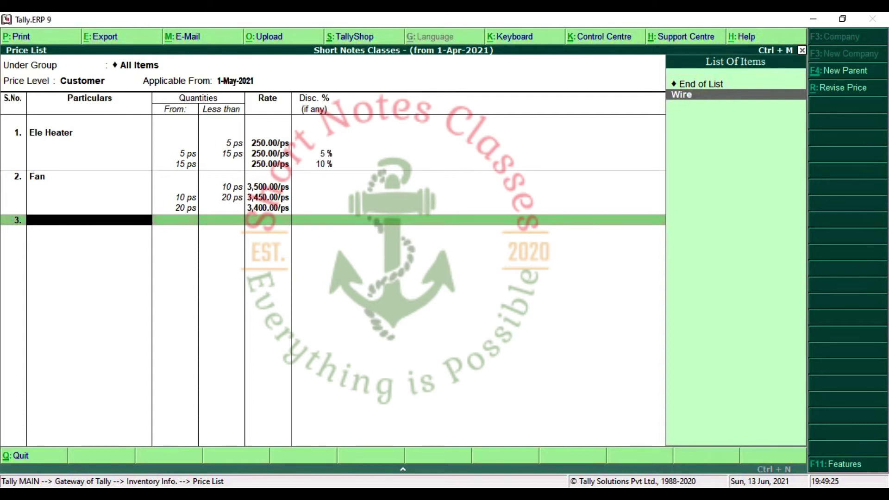
{"action": "key", "text": "Return"}
{"action": "key", "text": "Return"}
{"action": "key", "text": "Return"}
{"action": "key", "text": "Return"}
{"action": "key", "text": "Return"}
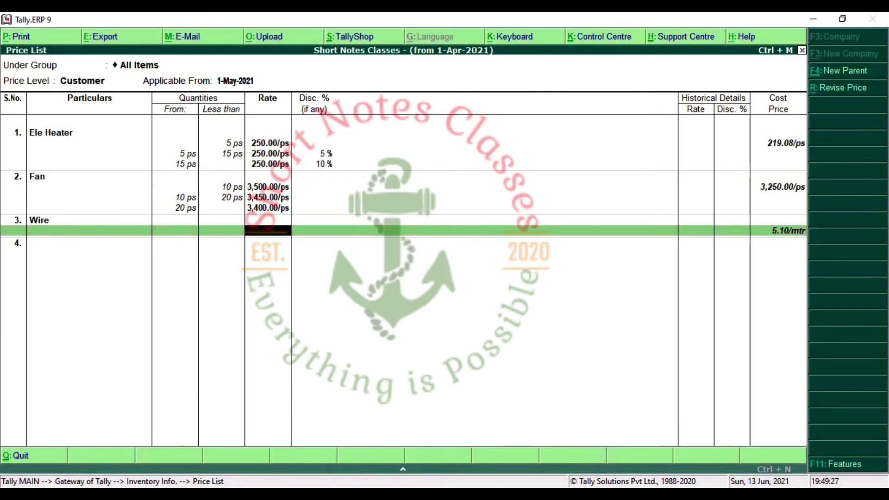
{"action": "key", "text": "Return"}
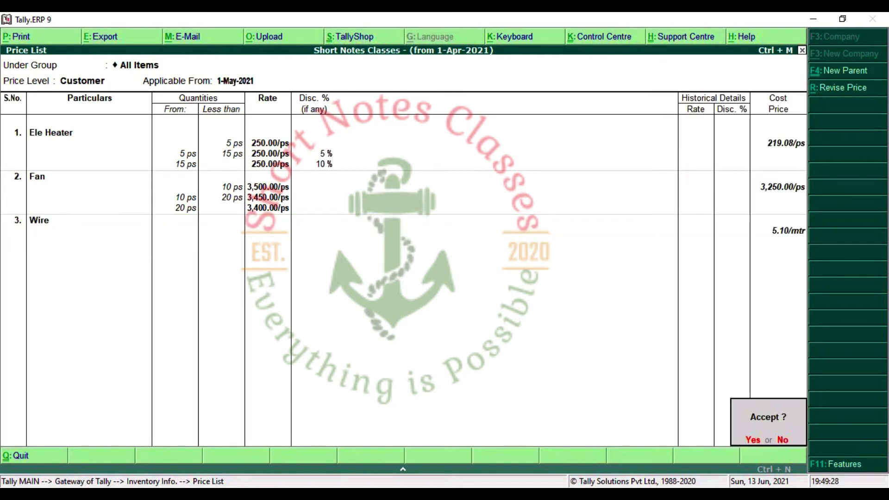
{"action": "key", "text": "Return"}
{"action": "key", "text": "Escape"}
{"action": "key", "text": "Escape"}
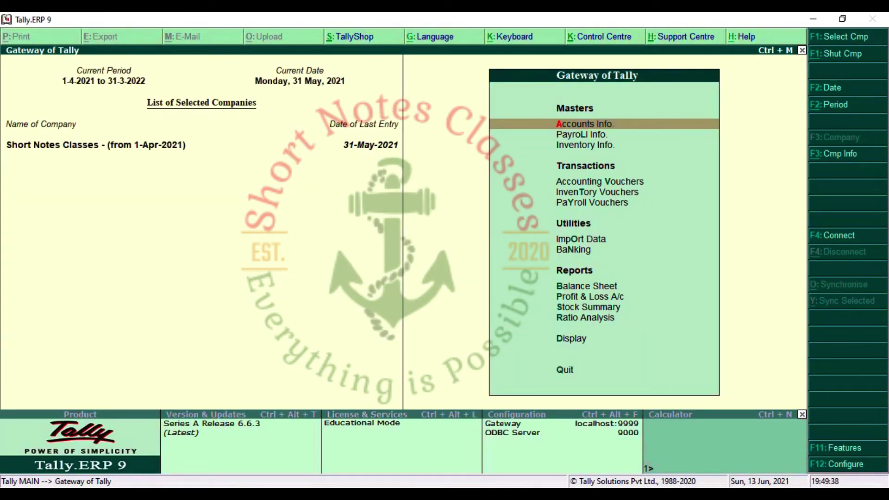
- Start a new sales accounting voucher dated 2-Apr-2021
{"action": "key", "text": "Down"}
{"action": "key", "text": "Down"}
{"action": "key", "text": "Down"}
{"action": "key", "text": "Down"}
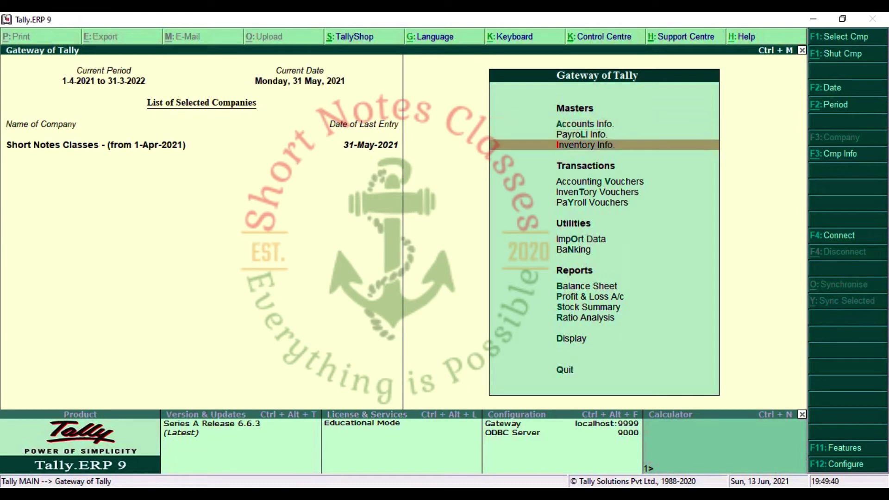
{"action": "key", "text": "Up"}
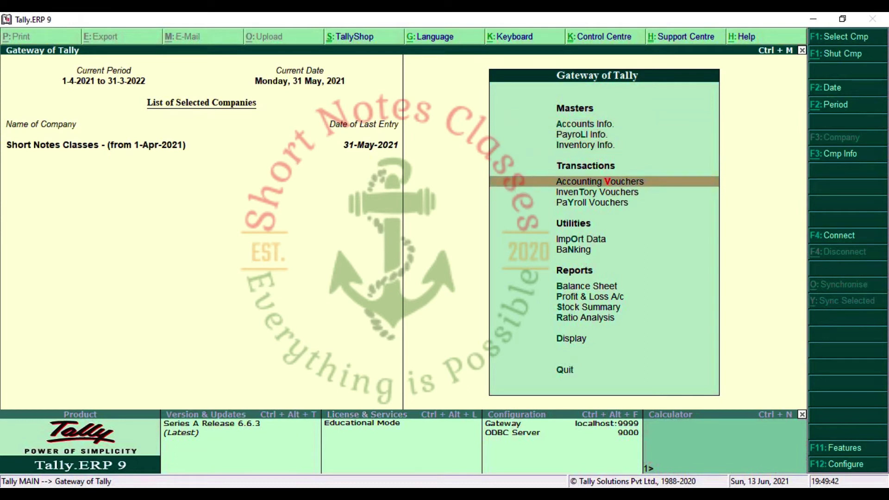
{"action": "key", "text": "Return"}
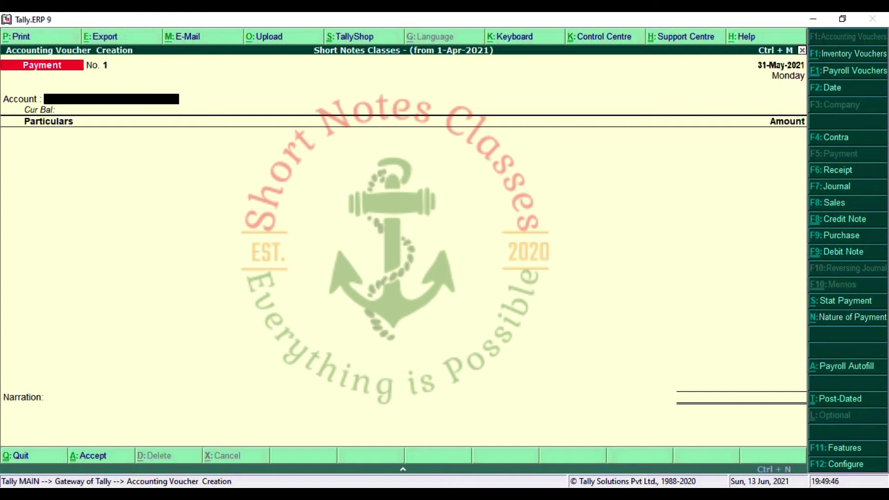
{"action": "key", "text": "F8"}
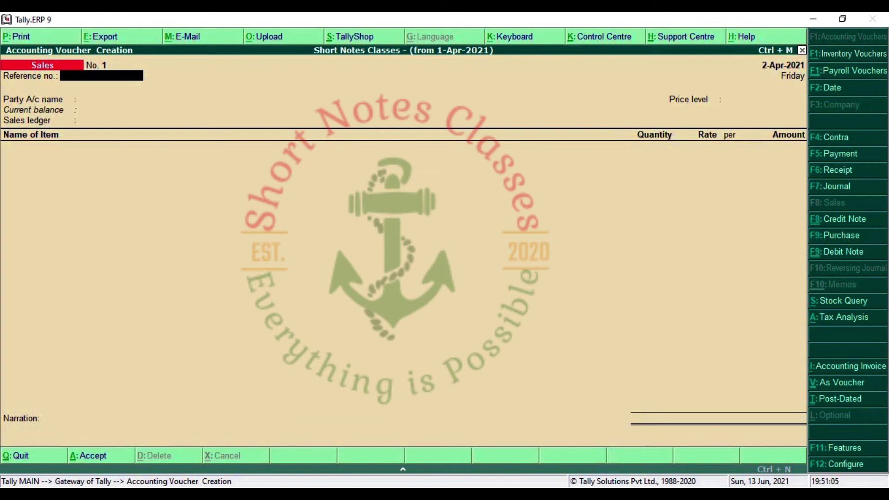
- Leave the reference number blank, choose Cash as the party account and accept the default party details
{"action": "key", "text": "Return"}
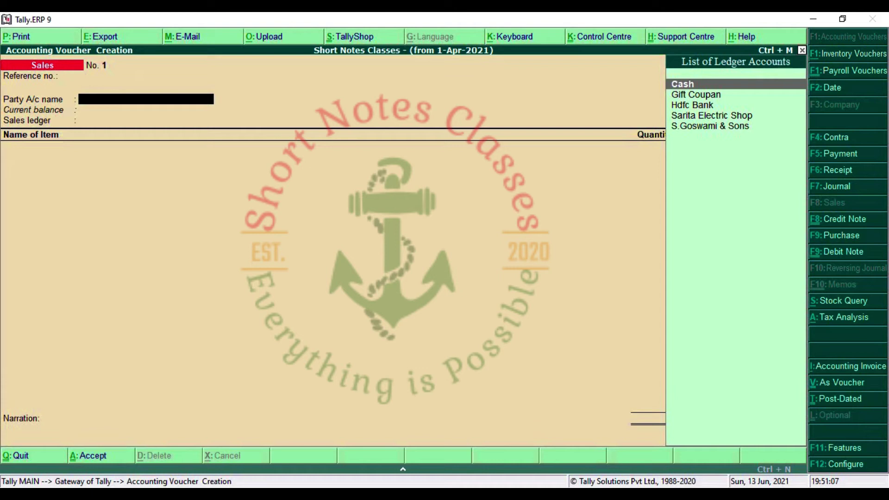
{"action": "key", "text": "Return"}
{"action": "key", "text": "Return"}
{"action": "key", "text": "Return"}
{"action": "key", "text": "Return"}
{"action": "key", "text": "Return"}
{"action": "key", "text": "Return"}
{"action": "key", "text": "Return"}
{"action": "key", "text": "Return"}
{"action": "key", "text": "Return"}
{"action": "key", "text": "Return"}
{"action": "key", "text": "Return"}
{"action": "key", "text": "Return"}
{"action": "key", "text": "Return"}
{"action": "key", "text": "Return"}
{"action": "key", "text": "Return"}
{"action": "key", "text": "Return"}
{"action": "key", "text": "Return"}
{"action": "key", "text": "Return"}
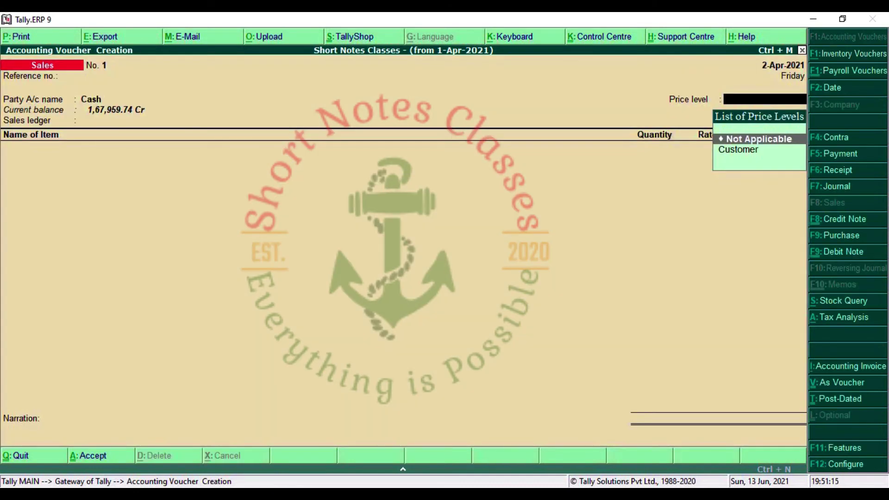
- Apply the Customer price level to the voucher and choose Sales as the sales ledger
{"action": "key", "text": "Down"}
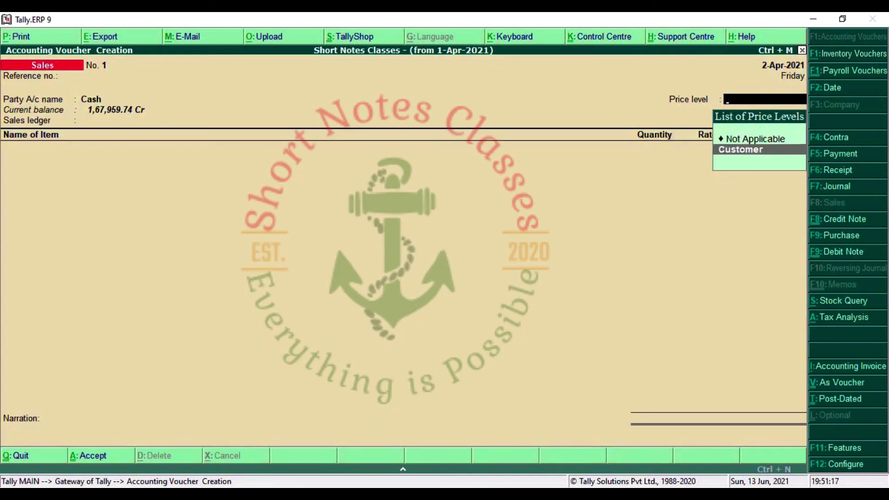
{"action": "key", "text": "Return"}
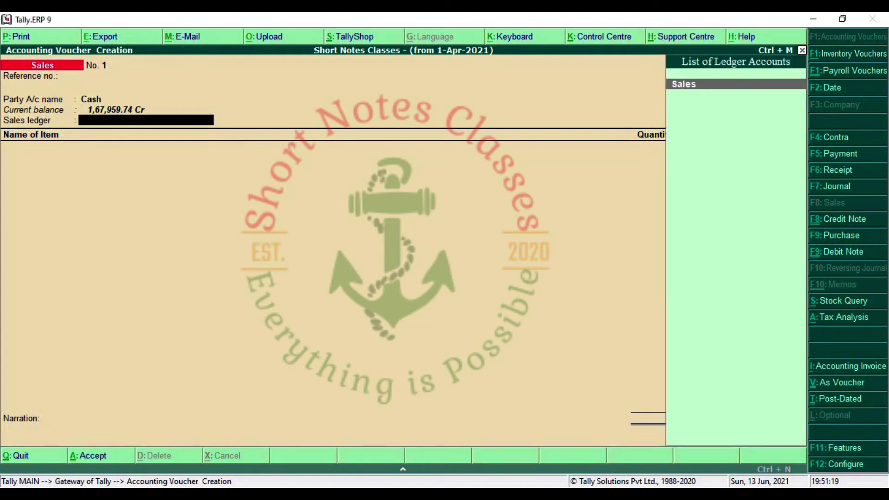
{"action": "key", "text": "Return"}
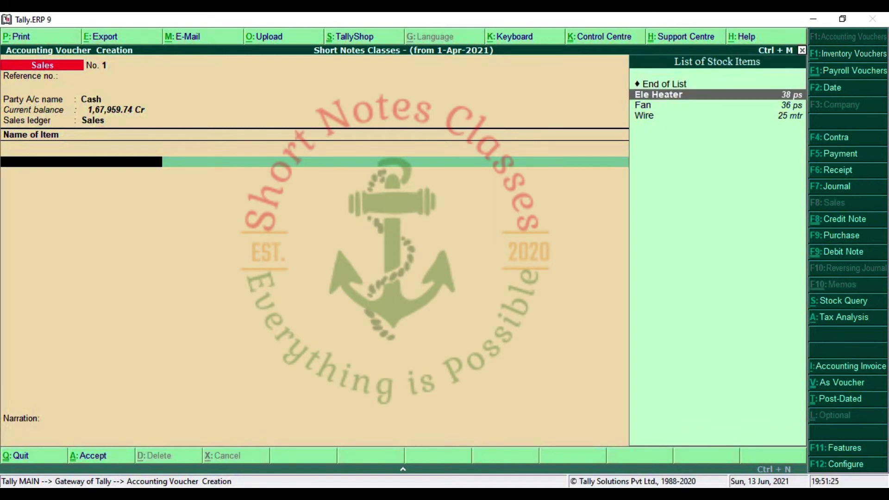
- Add Ele Heater to the sale, allocating 5 ps from the Gomti Nagar godown at a rate of 300
{"action": "key", "text": "Return"}
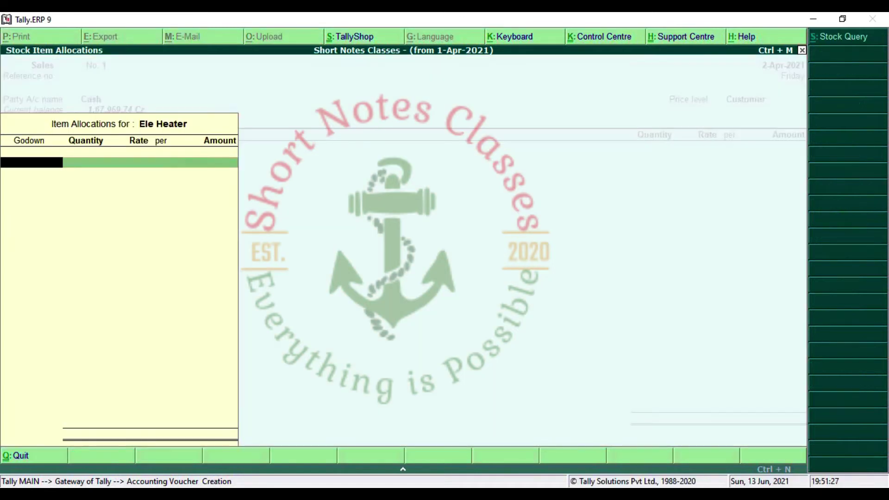
{"action": "key", "text": "Return"}
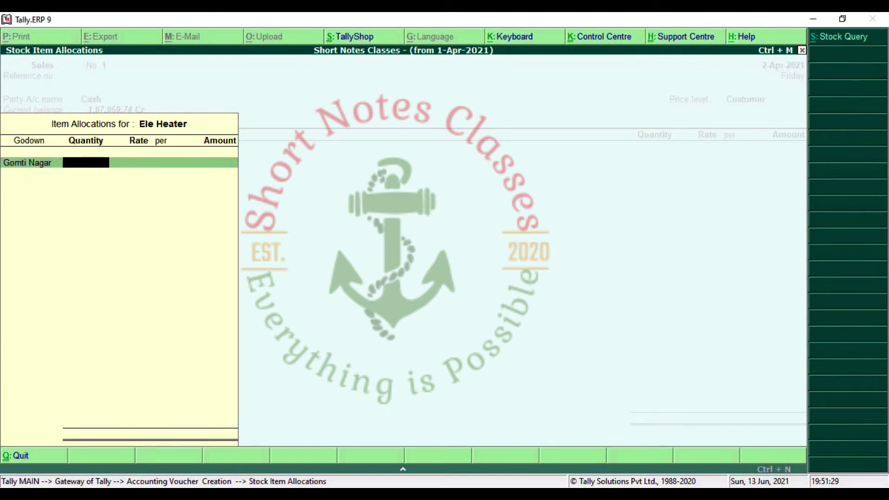
{"action": "key", "text": "BackSpace"}
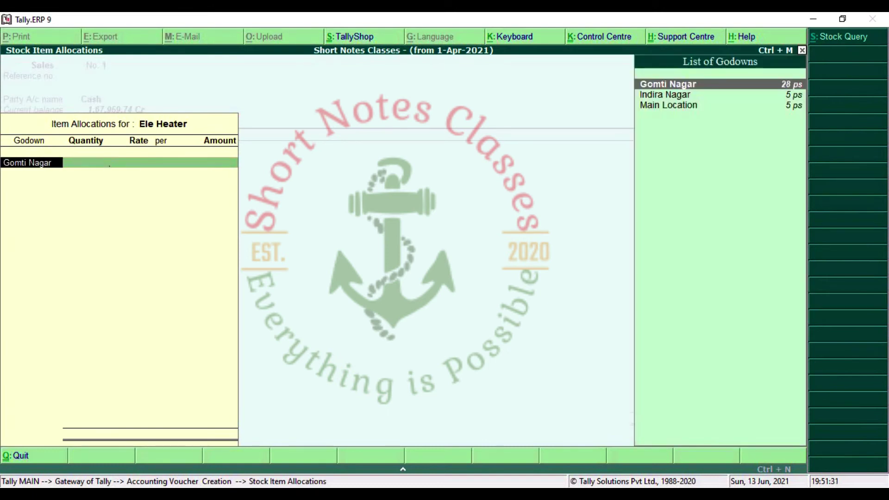
{"action": "key", "text": "Return"}
{"action": "key", "text": "Return"}
{"action": "key", "text": "BackSpace"}
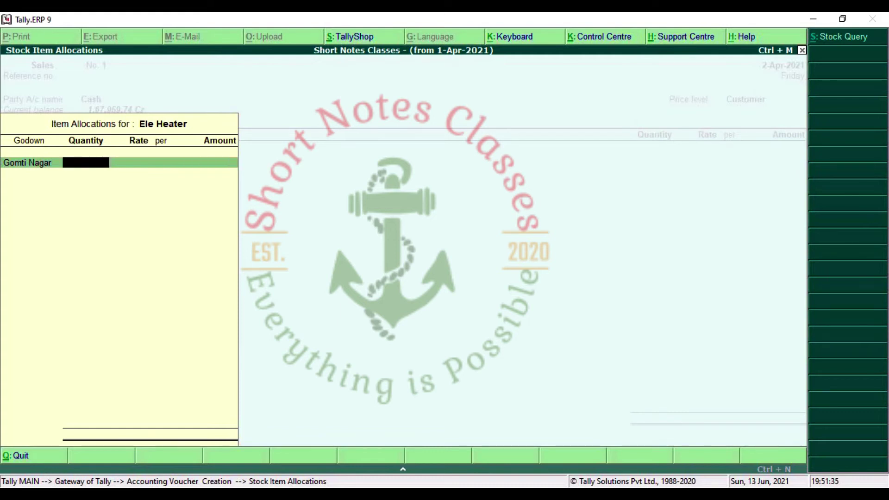
{"action": "type", "text": "5"}
{"action": "key", "text": "Return"}
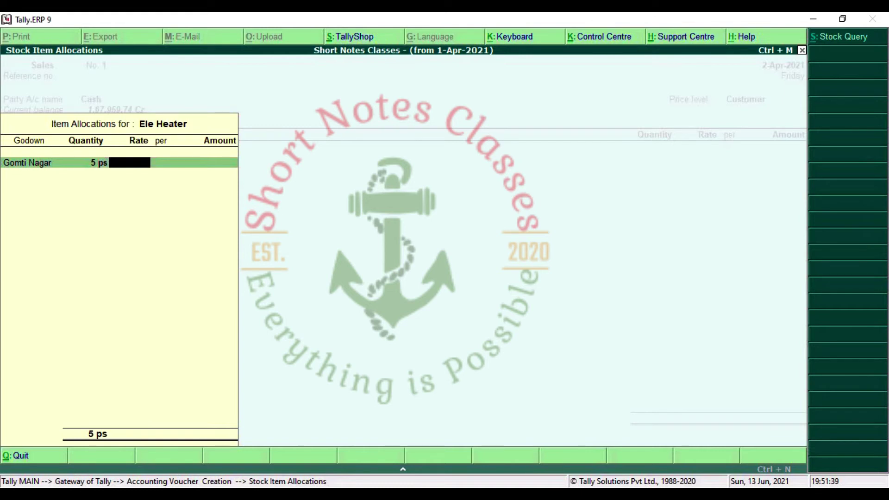
{"action": "type", "text": "300"}
{"action": "key", "text": "Return"}
{"action": "key", "text": "Return"}
{"action": "key", "text": "Return"}
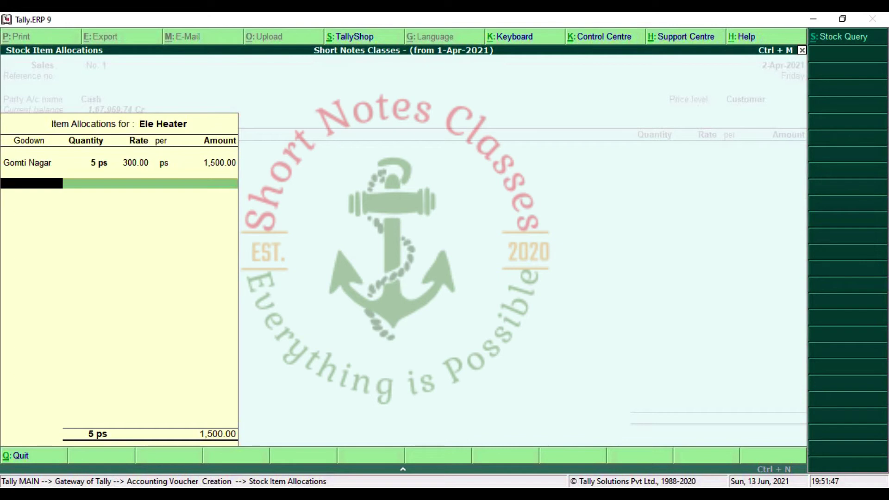
{"action": "key", "text": "Return"}
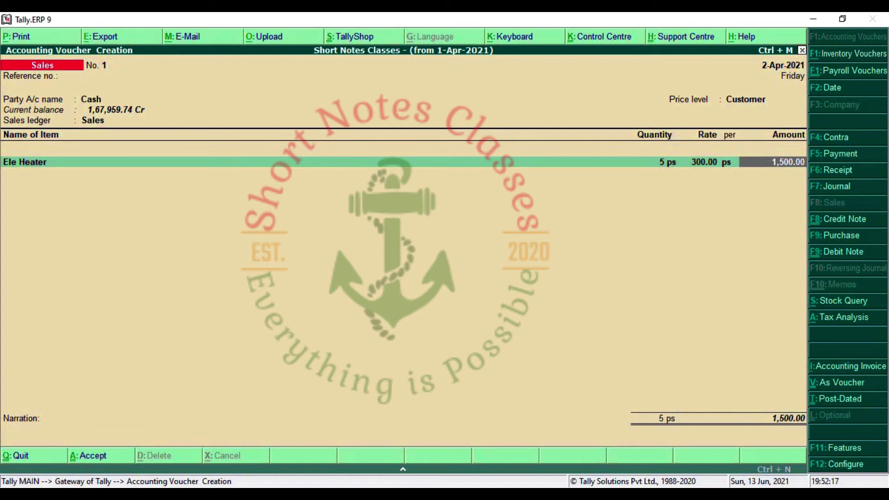
- End the item list, leave the narration empty and save the sales voucher
{"action": "key", "text": "Return"}
{"action": "key", "text": "Return"}
{"action": "key", "text": "Return"}
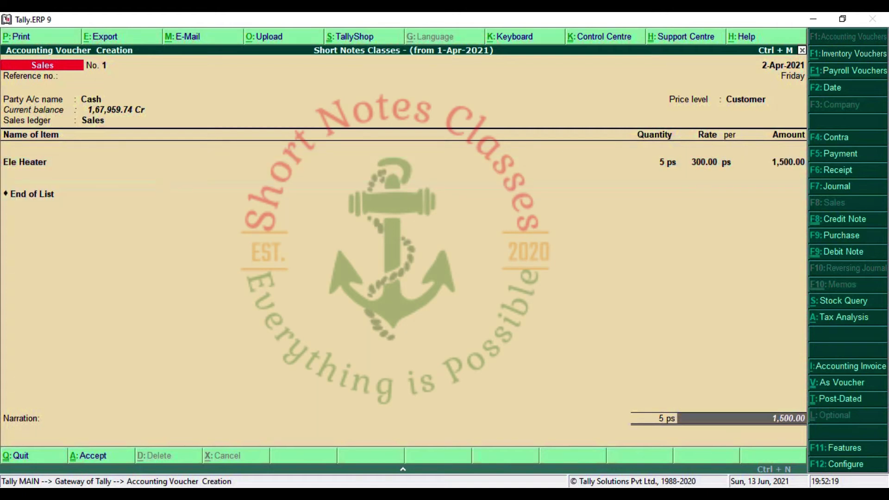
{"action": "key", "text": "Return"}
{"action": "key", "text": "Return"}
{"action": "key", "text": "Return"}
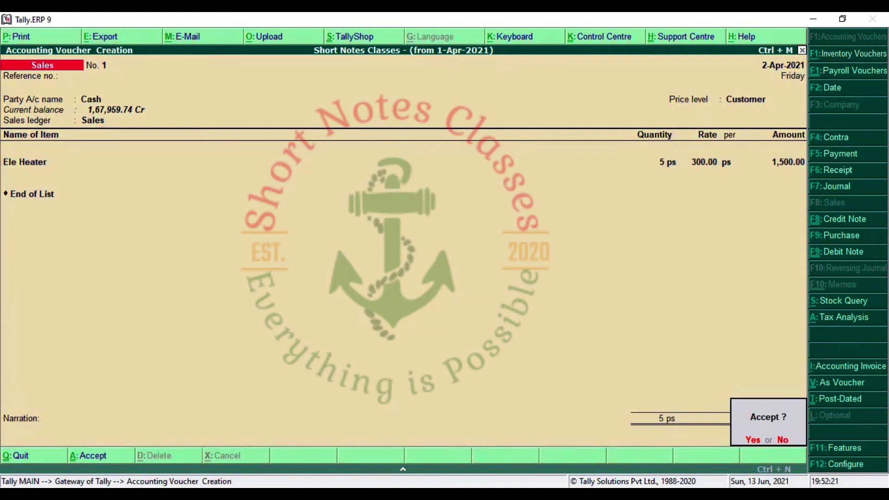
{"action": "key", "text": "Return"}
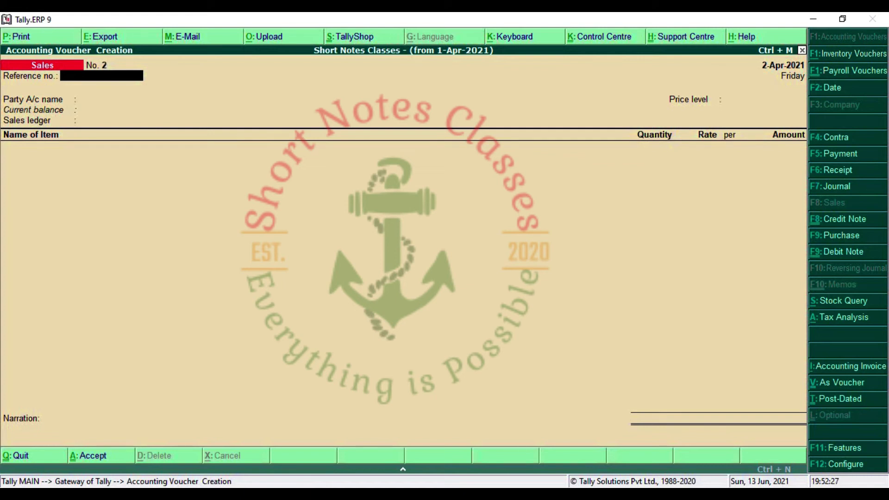
- Change the date of the second sales voucher to 1-May-2021
{"action": "key", "text": "F2"}
{"action": "type", "text": "1.5"}
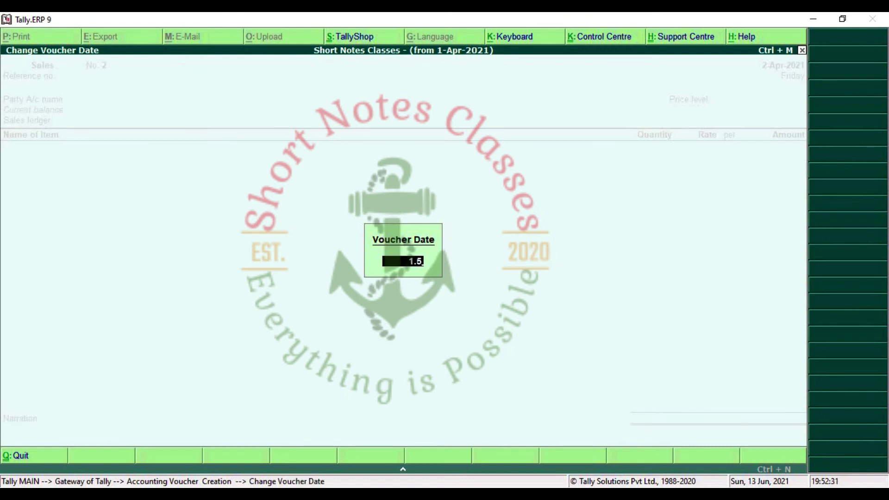
{"action": "key", "text": "Return"}
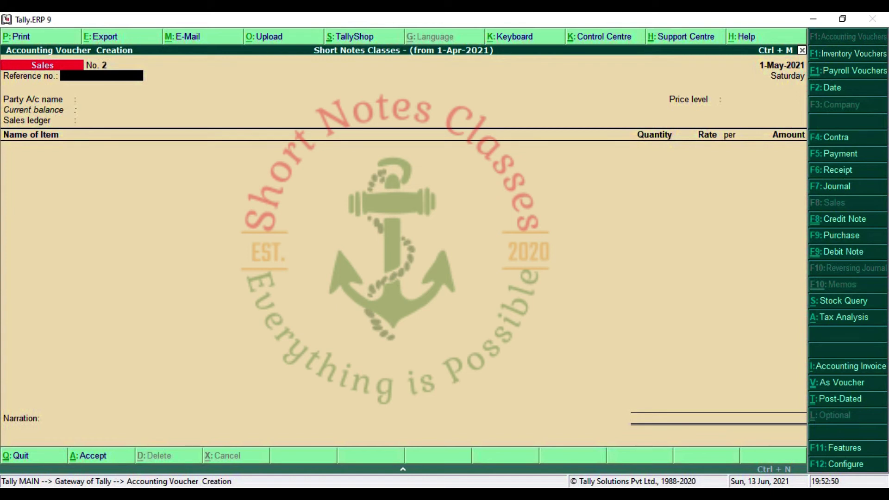
- Enable the separate discount column in invoices in the company's inventory features and save the settings
{"action": "key", "text": "F11"}
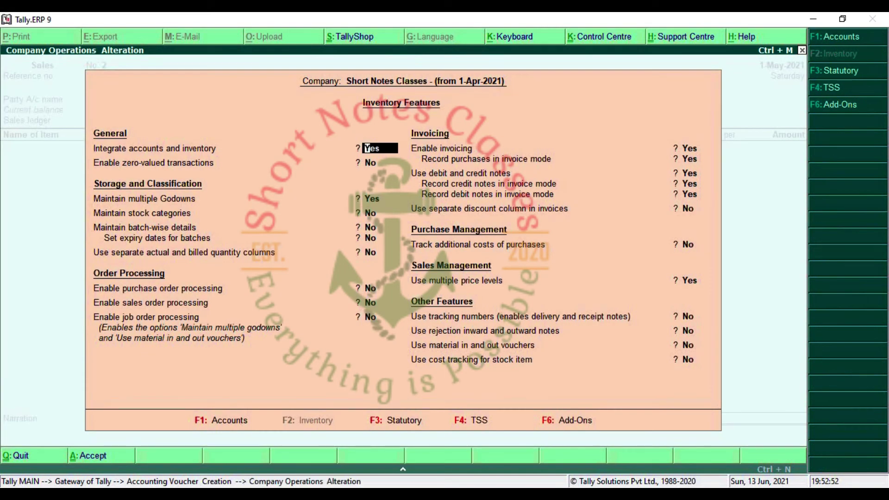
{"action": "key", "text": "Down"}
{"action": "key", "text": "Down"}
{"action": "key", "text": "Down"}
{"action": "key", "text": "Down"}
{"action": "key", "text": "Down"}
{"action": "key", "text": "Down"}
{"action": "key", "text": "Down"}
{"action": "key", "text": "Down"}
{"action": "key", "text": "Down"}
{"action": "key", "text": "Down"}
{"action": "key", "text": "Down"}
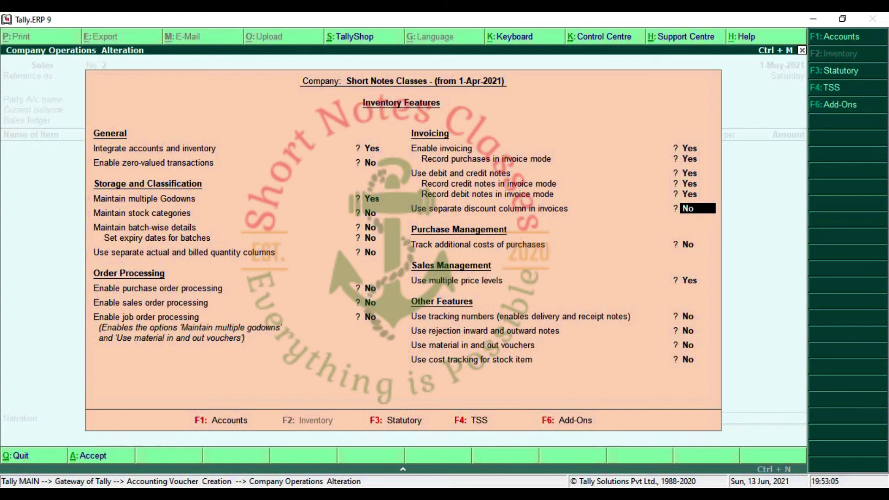
{"action": "type", "text": "yes"}
{"action": "key", "text": "Return"}
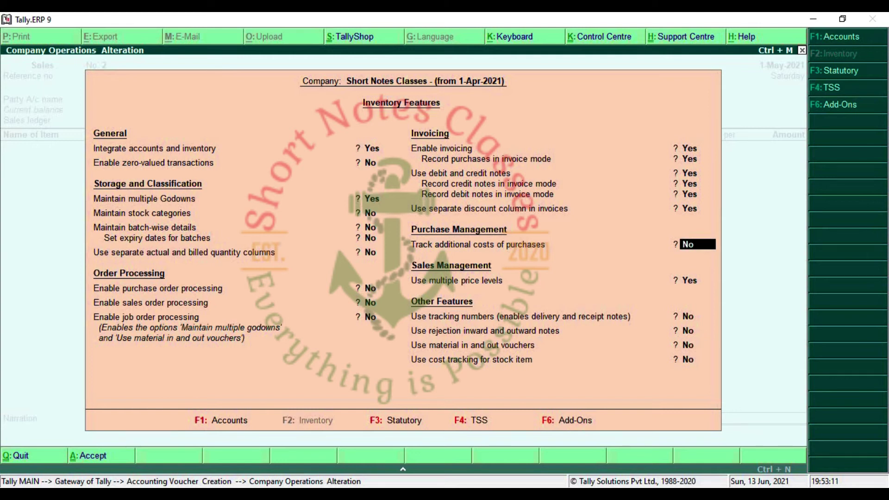
{"action": "key", "text": "ctrl+a"}
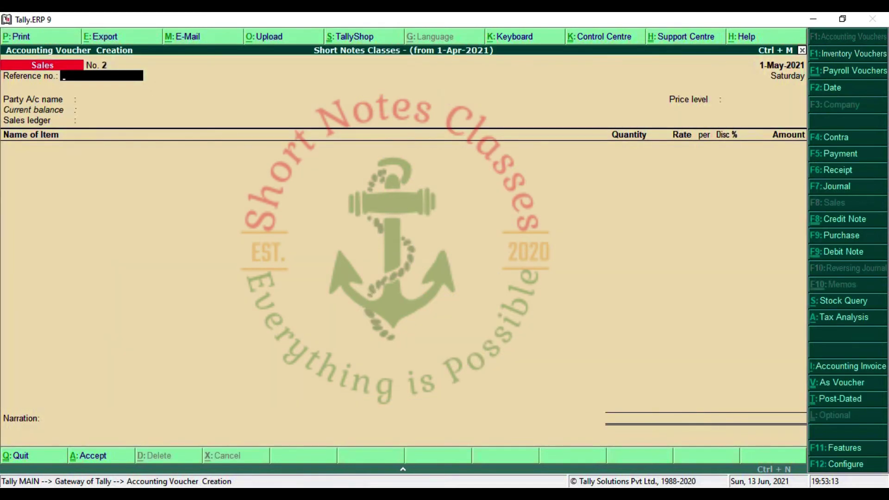
- Choose Cash as the party account of the second sales voucher, keeping the default party details and no reference number
{"action": "key", "text": "Return"}
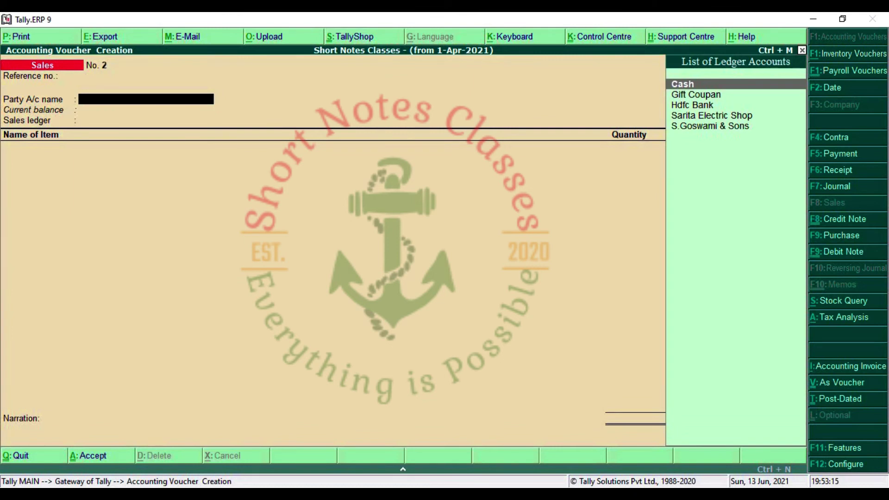
{"action": "key", "text": "Return"}
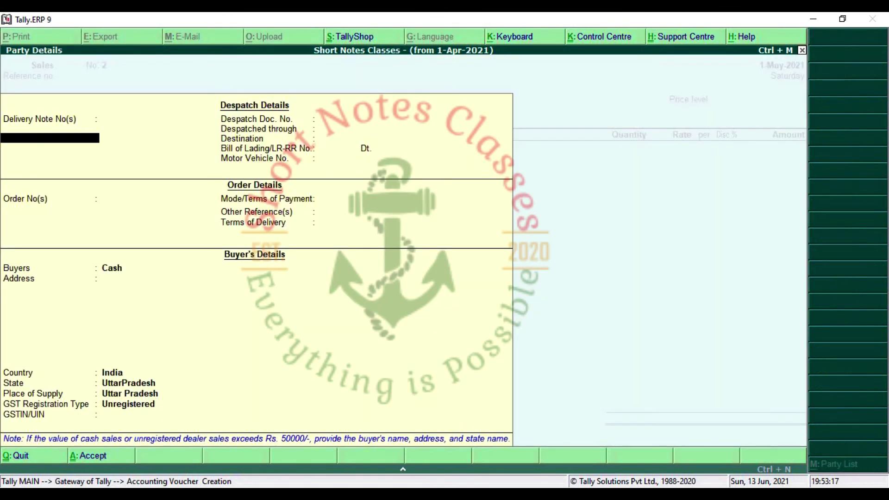
{"action": "key", "text": "Return"}
{"action": "key", "text": "Return"}
{"action": "key", "text": "Return"}
{"action": "key", "text": "Return"}
{"action": "key", "text": "Return"}
{"action": "key", "text": "Return"}
{"action": "key", "text": "Return"}
{"action": "key", "text": "Return"}
{"action": "key", "text": "Return"}
{"action": "key", "text": "Return"}
{"action": "key", "text": "Return"}
{"action": "key", "text": "Return"}
{"action": "key", "text": "Return"}
{"action": "key", "text": "Return"}
{"action": "key", "text": "Return"}
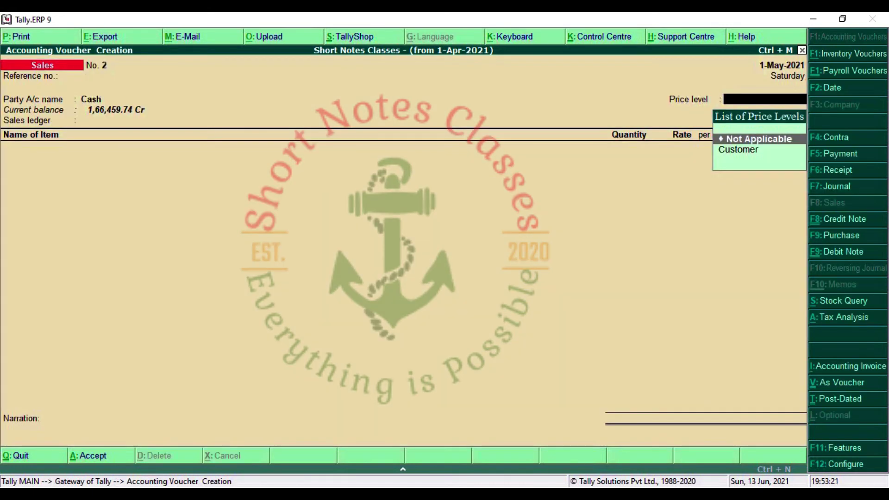
- Set the second voucher's price level to Customer and its sales ledger to Sales
{"action": "key", "text": "Down"}
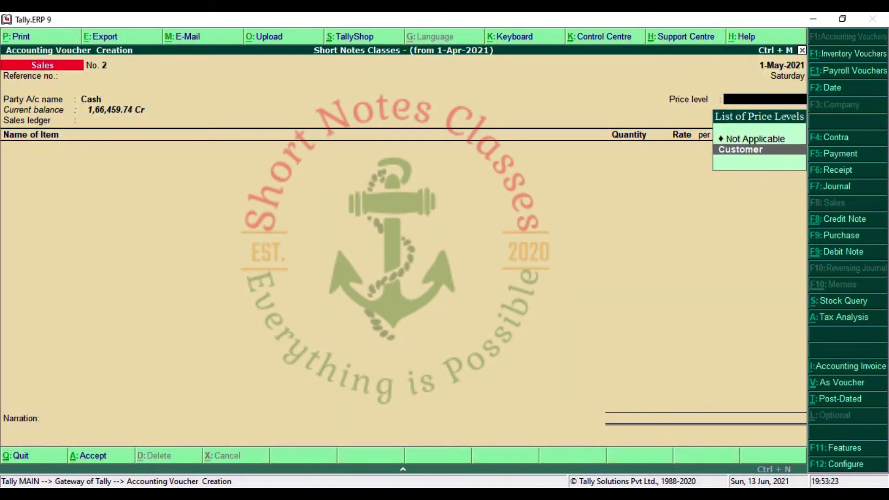
{"action": "key", "text": "Return"}
{"action": "key", "text": "Return"}
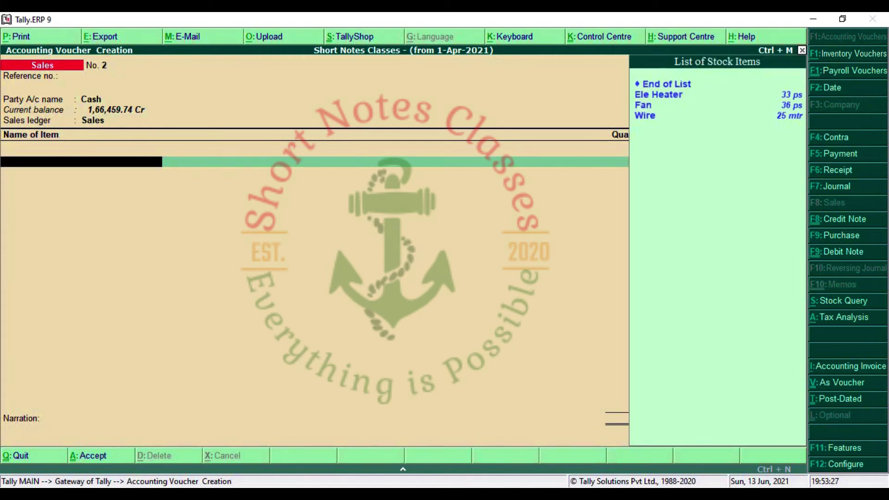
- Add Ele Heater to the second sales voucher from the Gomti Nagar godown with a quantity of 5 ps, accepting the price-list rate and discount
{"action": "key", "text": "Return"}
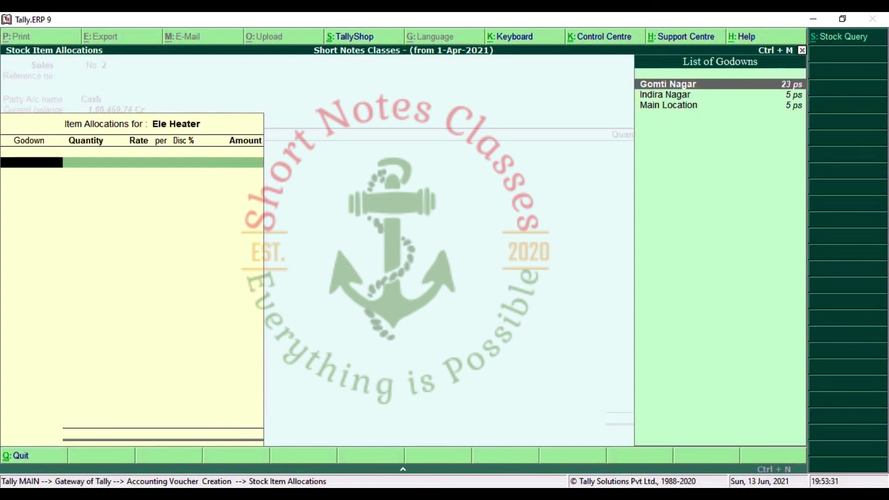
{"action": "key", "text": "Return"}
{"action": "type", "text": "5"}
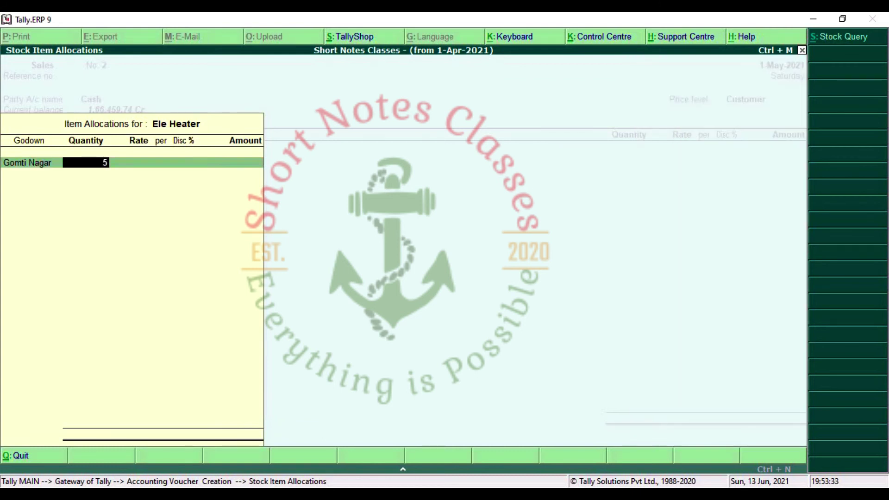
{"action": "key", "text": "Return"}
{"action": "key", "text": "Return"}
{"action": "key", "text": "Return"}
{"action": "key", "text": "Return"}
{"action": "key", "text": "Return"}
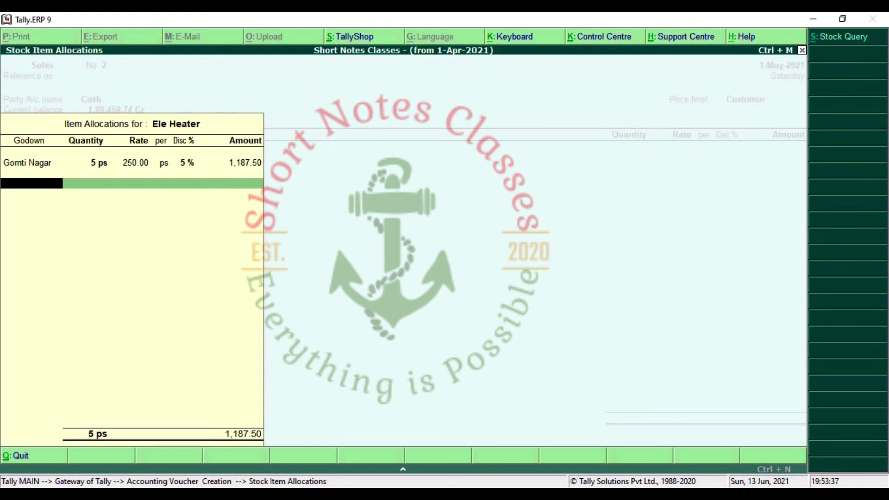
- Set the Ele Heater quantity to 12 ps, accepting the rate and discount from the price list
{"action": "left_click", "coordinate": [92, 163]}
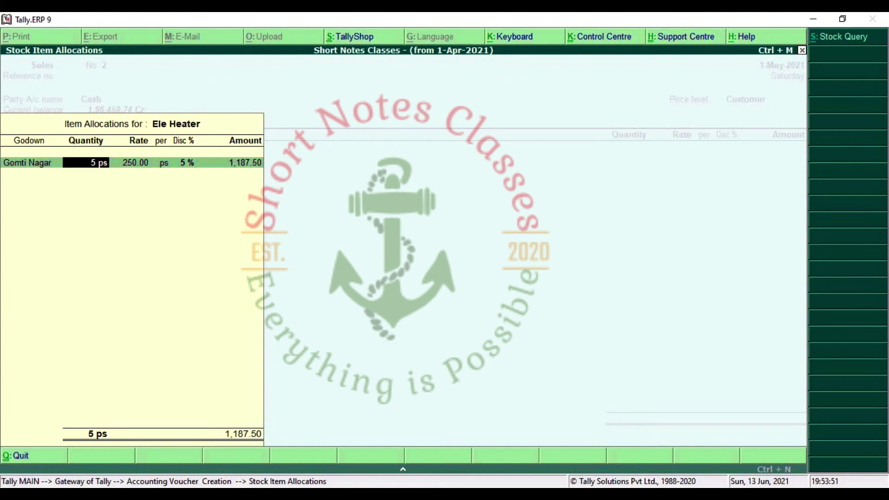
{"action": "type", "text": "12"}
{"action": "key", "text": "Return"}
{"action": "key", "text": "Return"}
{"action": "key", "text": "Return"}
{"action": "key", "text": "Return"}
{"action": "key", "text": "Return"}
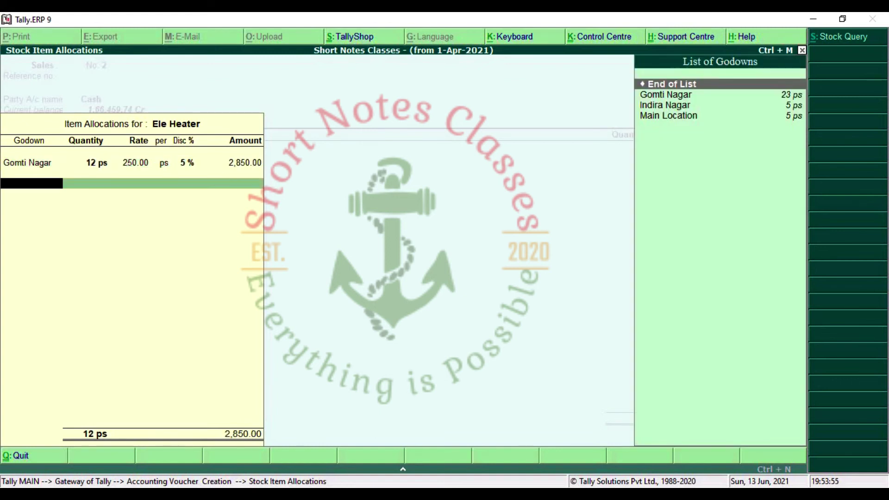
- Raise the Ele Heater quantity to 16 ps to apply the price list's higher quantity slab
{"action": "key", "text": "BackSpace"}
{"action": "type", "text": "16"}
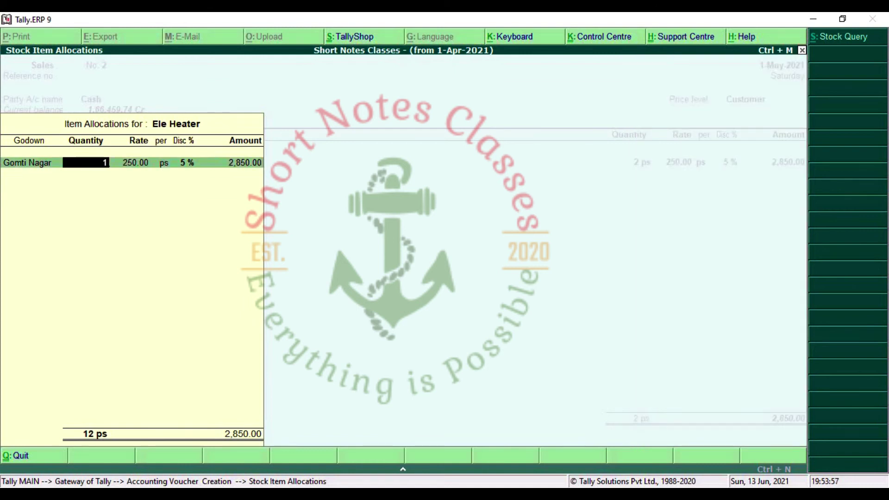
{"action": "key", "text": "Return"}
{"action": "key", "text": "Return"}
{"action": "key", "text": "Return"}
{"action": "key", "text": "Return"}
{"action": "key", "text": "Return"}
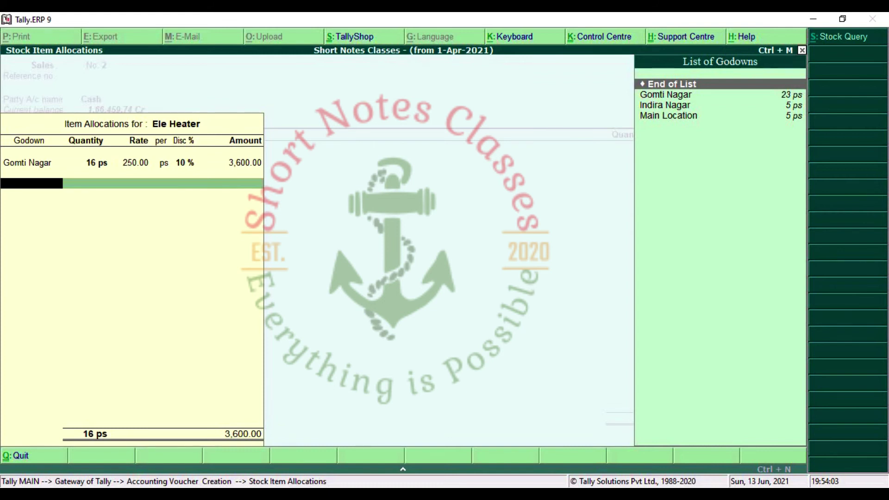
- Lower the Ele Heater quantity to 4 ps and accept the price-list rate for that slab
{"action": "key", "text": "BackSpace"}
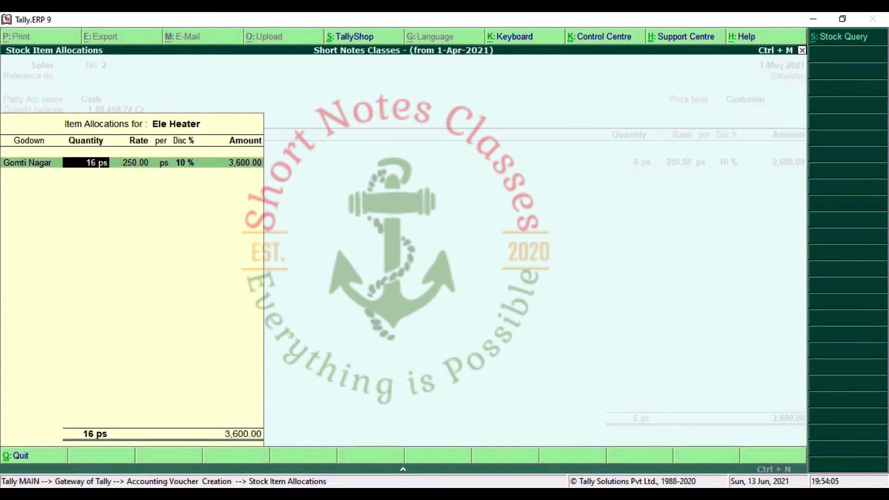
{"action": "type", "text": "4"}
{"action": "key", "text": "Return"}
{"action": "key", "text": "Return"}
{"action": "key", "text": "Return"}
{"action": "key", "text": "Return"}
{"action": "key", "text": "Return"}
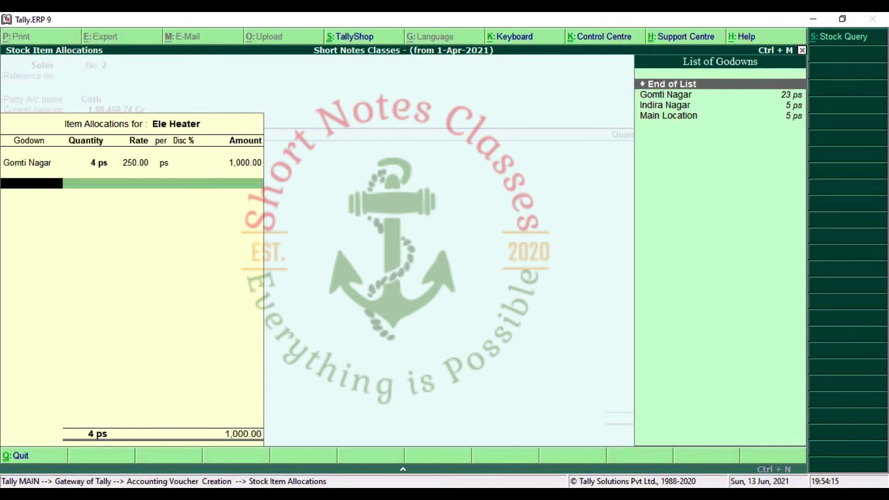
- Set the Ele Heater quantity to 6 ps and finish the item's godown allocation and voucher line
{"action": "key", "text": "BackSpace"}
{"action": "key", "text": "Return"}
{"action": "key", "text": "Return"}
{"action": "key", "text": "Return"}
{"action": "type", "text": "5"}
{"action": "key", "text": "Return"}
{"action": "key", "text": "Return"}
{"action": "key", "text": "Return"}
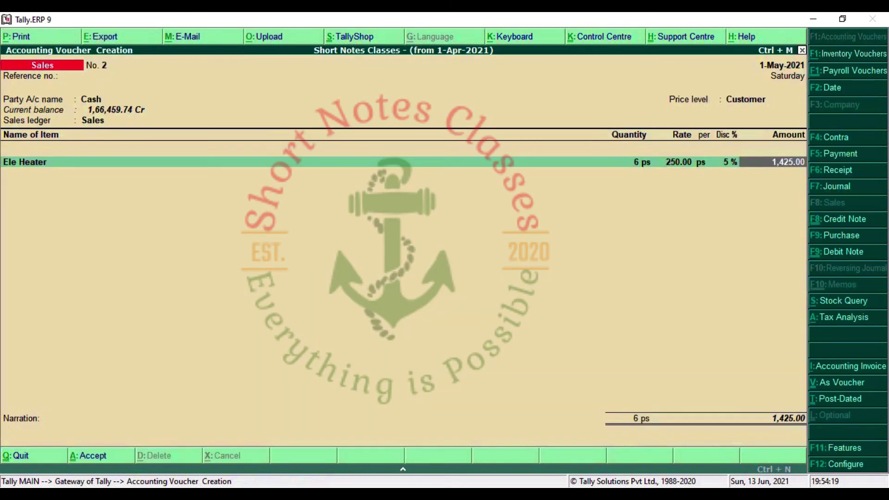
{"action": "key", "text": "Return"}
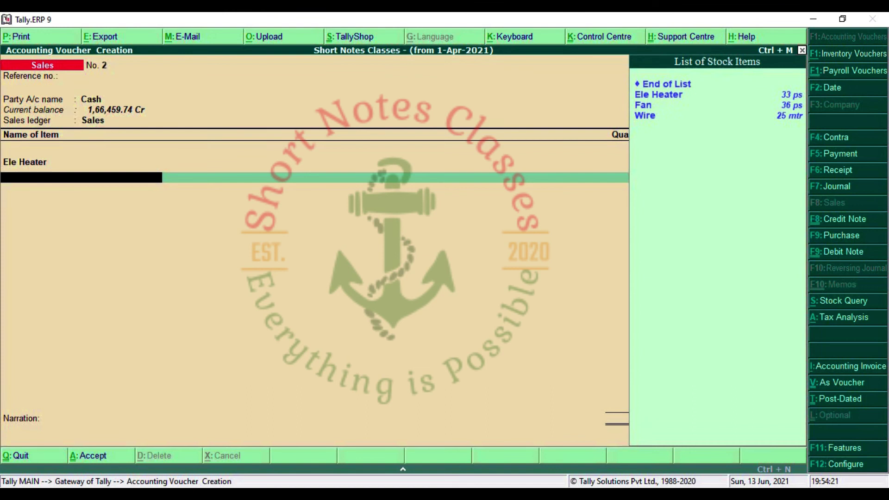
- Add Fan as the second item from the Indira Nagar godown with a quantity of 5 ps at the price-list rate
{"action": "key", "text": "Down"}
{"action": "key", "text": "Down"}
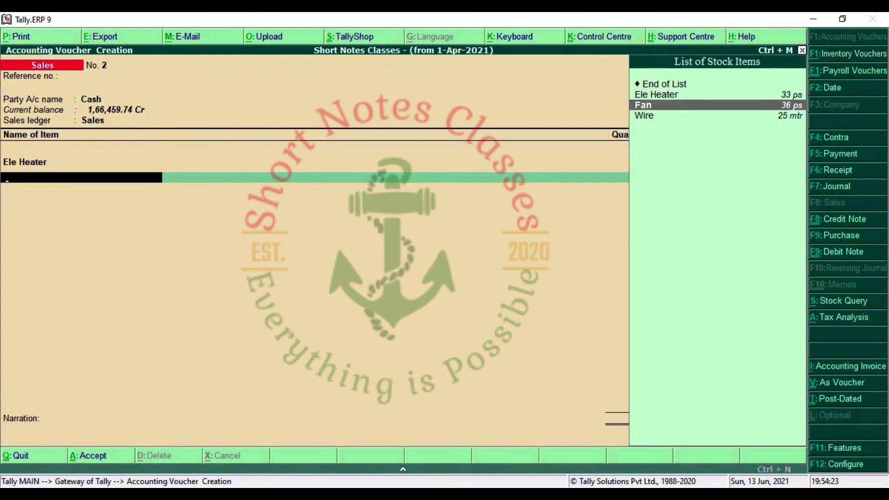
{"action": "key", "text": "Return"}
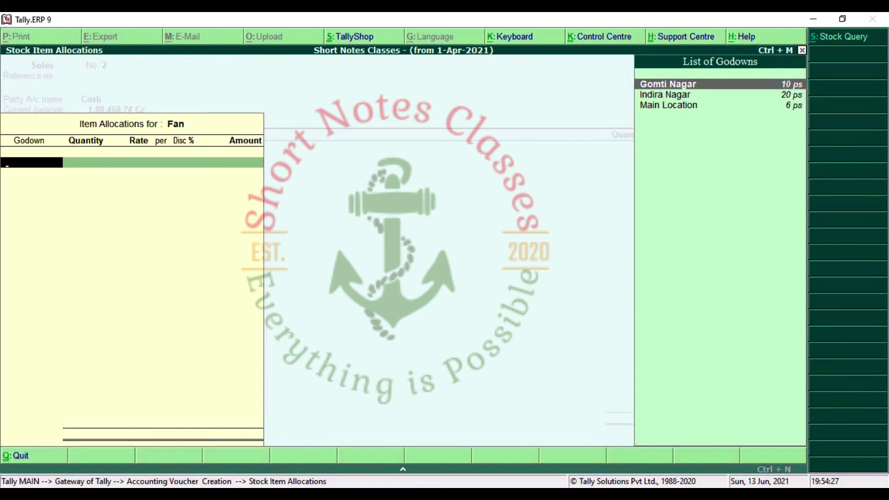
{"action": "key", "text": "Down"}
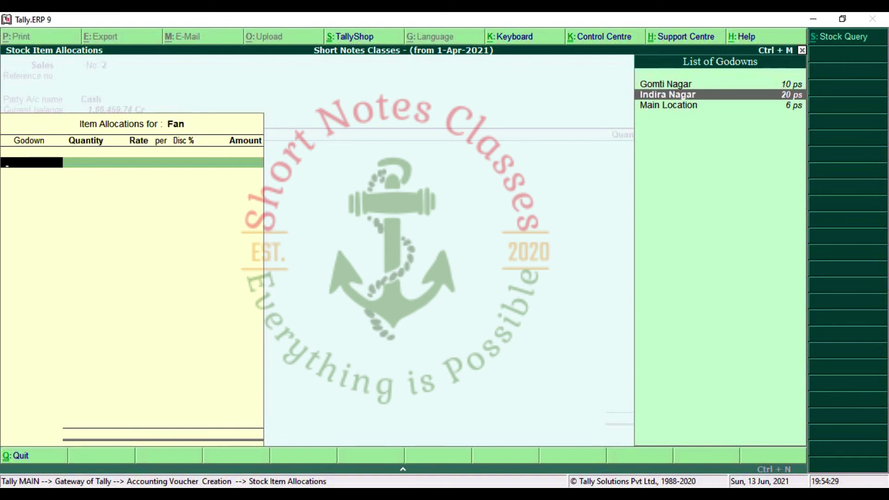
{"action": "key", "text": "Return"}
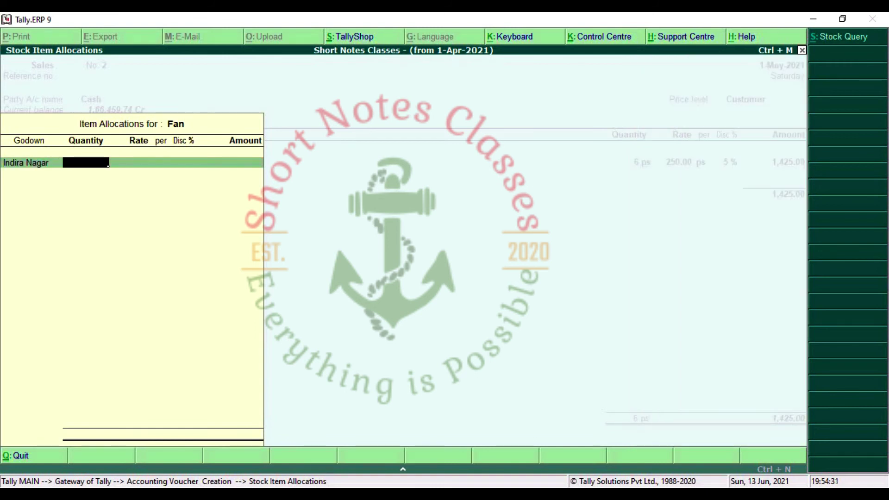
{"action": "type", "text": "5"}
{"action": "key", "text": "Return"}
{"action": "key", "text": "Return"}
{"action": "key", "text": "Return"}
{"action": "key", "text": "Return"}
{"action": "key", "text": "Return"}
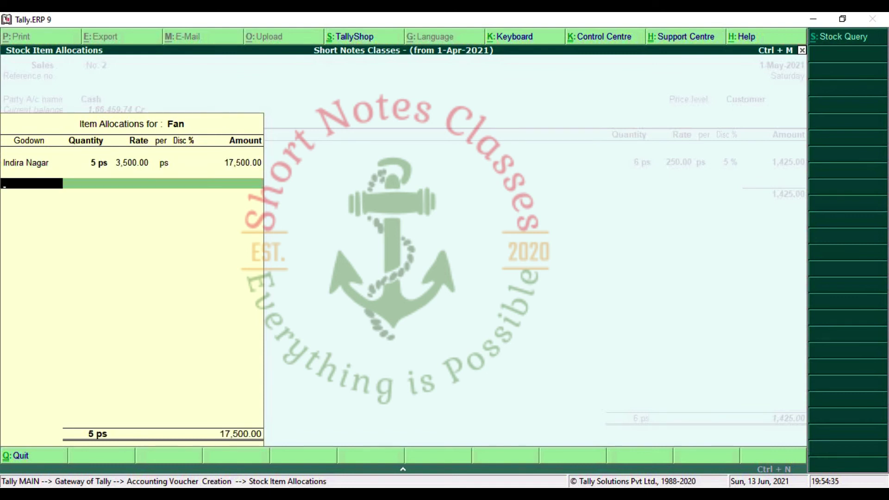
- Set the Fan quantity to 12 ps, accept the price-list rate and complete the item's line
{"action": "key", "text": "Up"}
{"action": "type", "text": "12"}
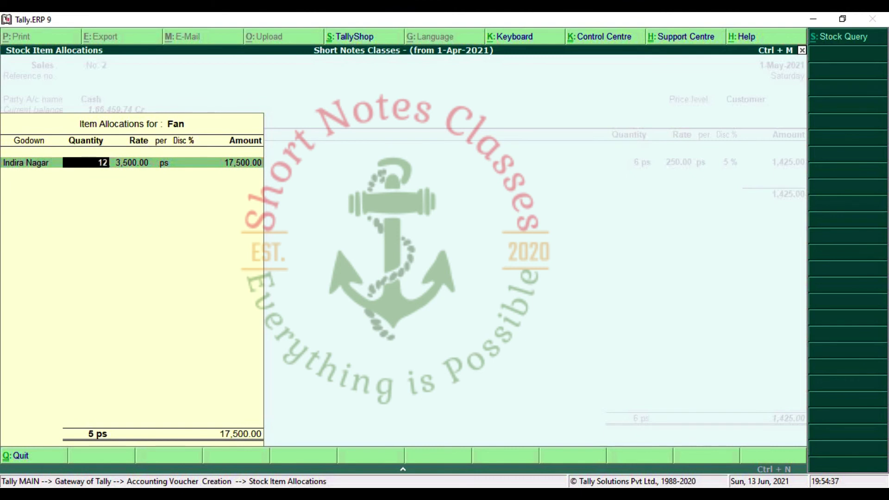
{"action": "key", "text": "Return"}
{"action": "key", "text": "Return"}
{"action": "key", "text": "Return"}
{"action": "key", "text": "Return"}
{"action": "key", "text": "Return"}
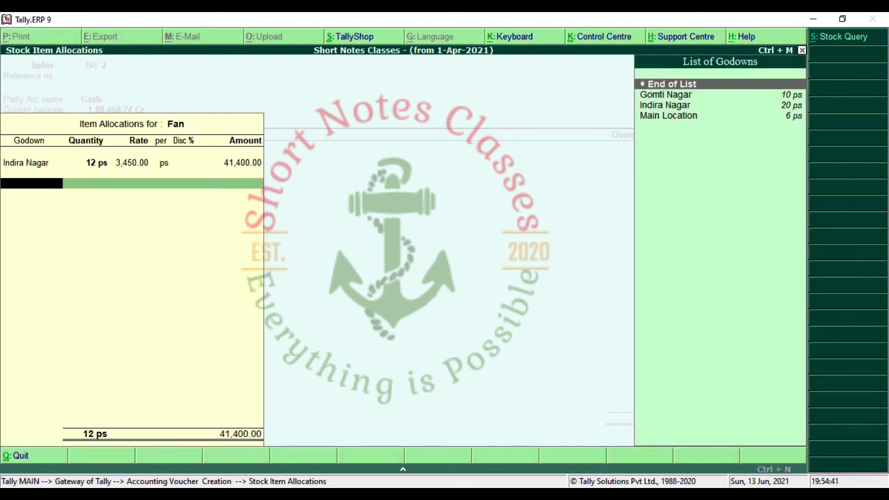
{"action": "key", "text": "Return"}
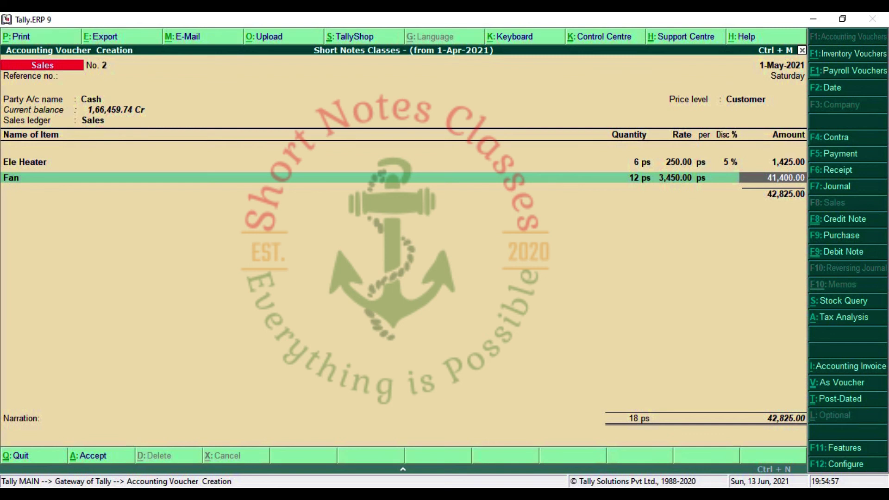
{"action": "key", "text": "Return"}
- Add Wire as the third item from the Main Location godown with a quantity of 5 mtr
{"action": "key", "text": "Down"}
{"action": "key", "text": "Down"}
{"action": "key", "text": "Down"}
{"action": "key", "text": "Return"}
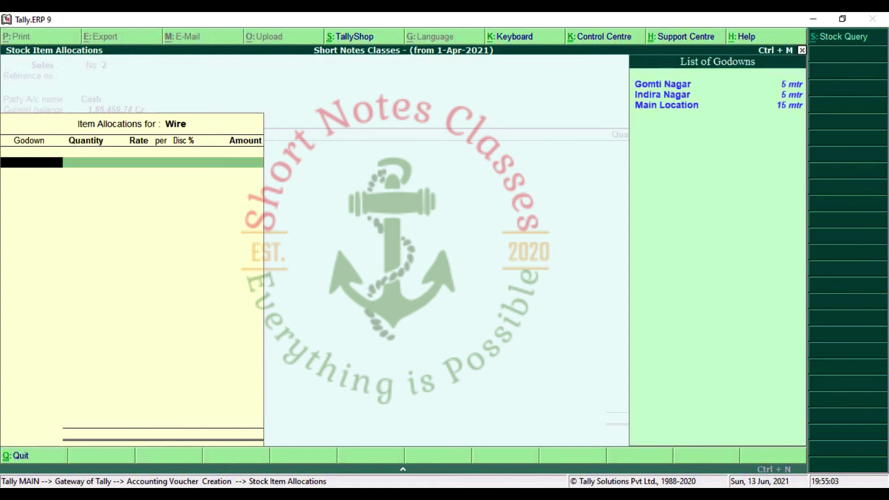
{"action": "key", "text": "Down"}
{"action": "key", "text": "Down"}
{"action": "key", "text": "Return"}
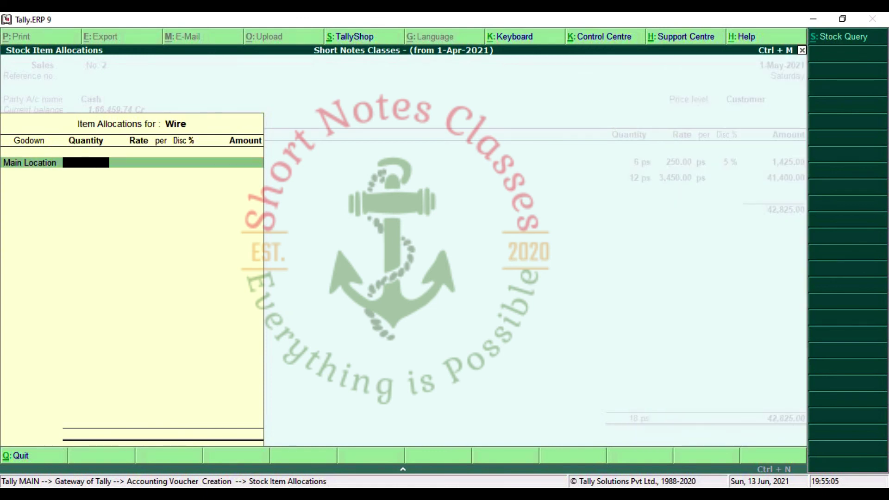
{"action": "type", "text": "5"}
{"action": "key", "text": "Return"}
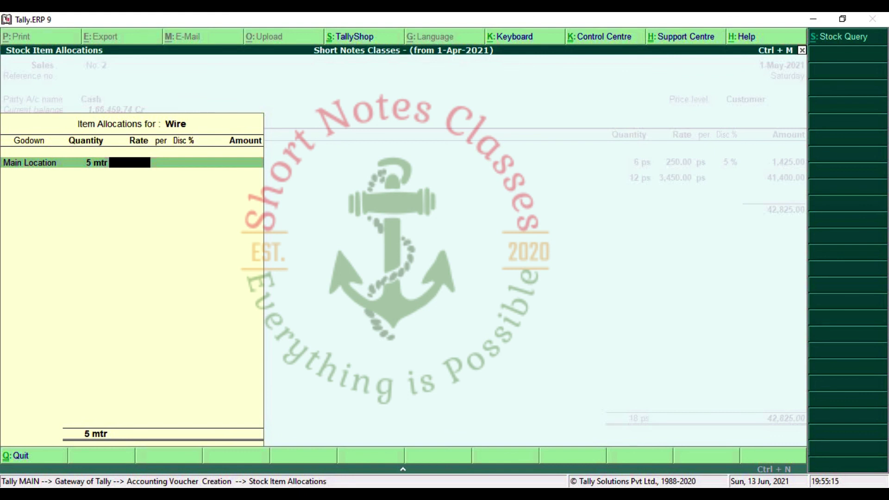
- Enter a rate of 8.00 per mtr and a 5% discount for Wire, and complete its line
{"action": "type", "text": "8"}
{"action": "key", "text": "Return"}
{"action": "key", "text": "Return"}
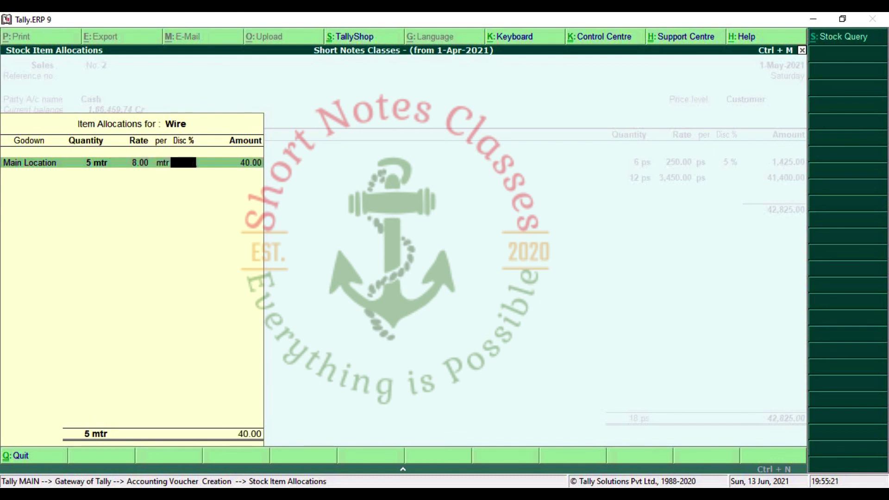
{"action": "type", "text": "5"}
{"action": "key", "text": "Return"}
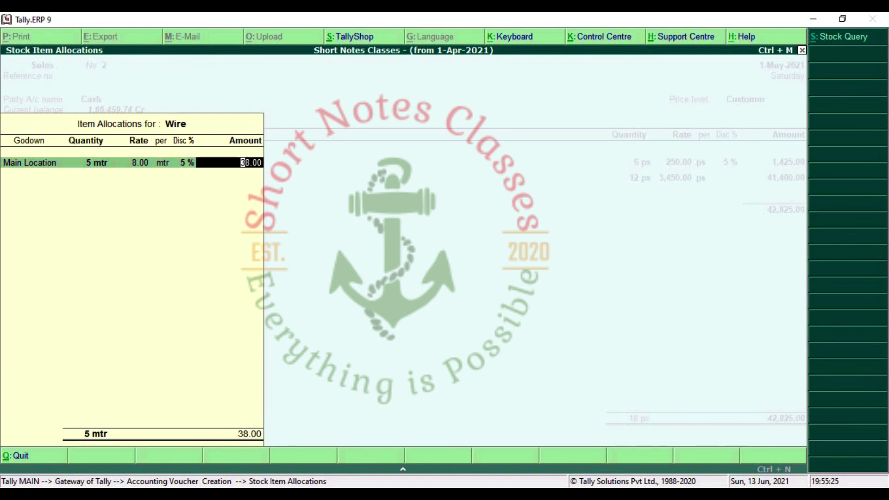
{"action": "key", "text": "Return"}
{"action": "key", "text": "Return"}
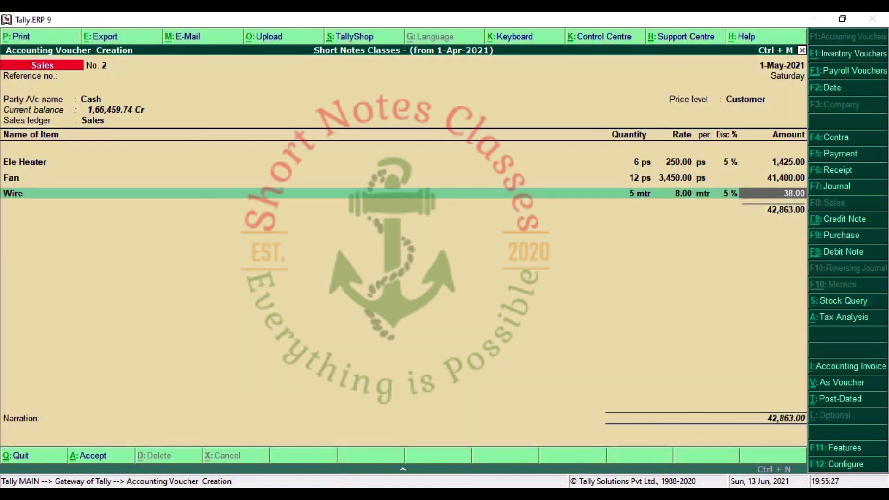
{"action": "key", "text": "Return"}
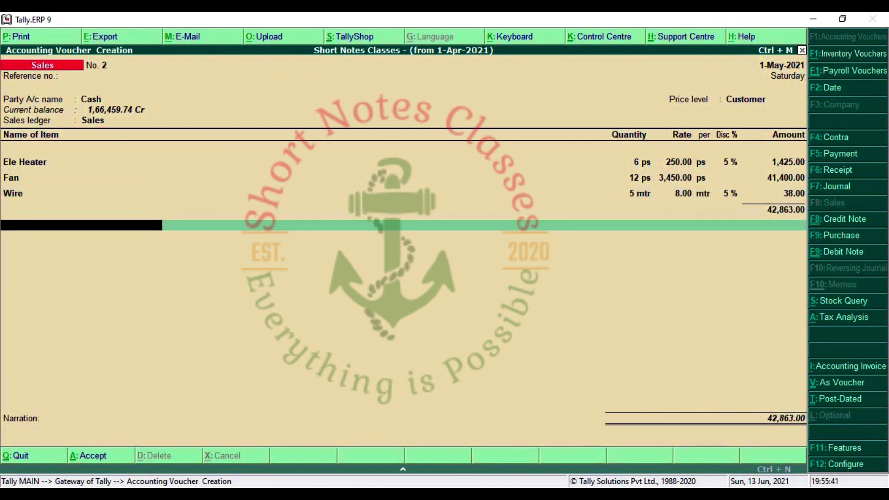
- End the item list, leave the narration blank and save the second sales voucher
{"action": "key", "text": "Return"}
{"action": "key", "text": "Return"}
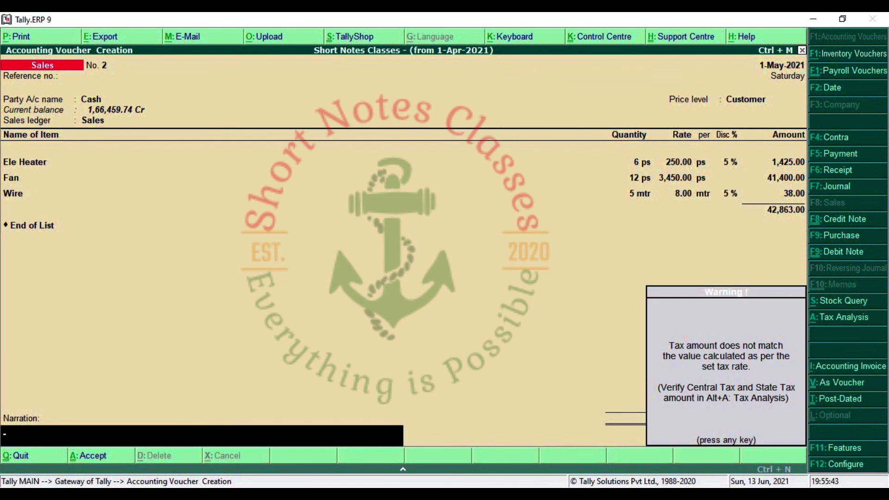
{"action": "key", "text": "Return"}
{"action": "key", "text": "Return"}
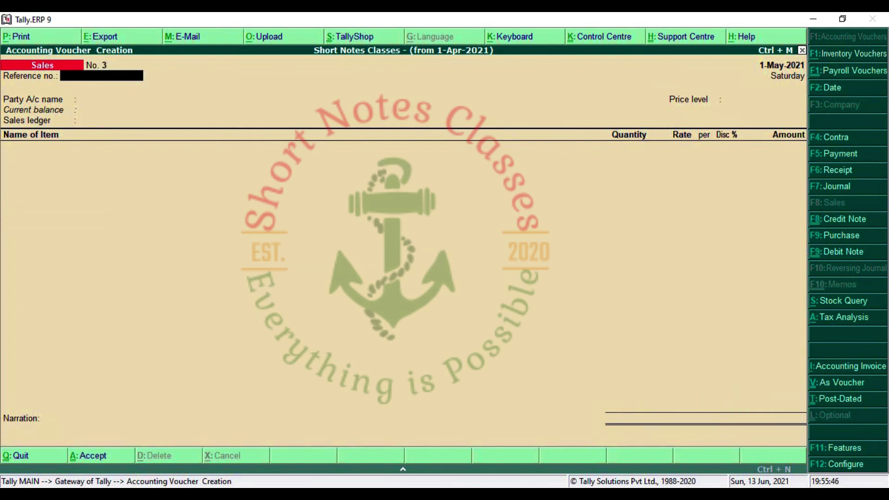